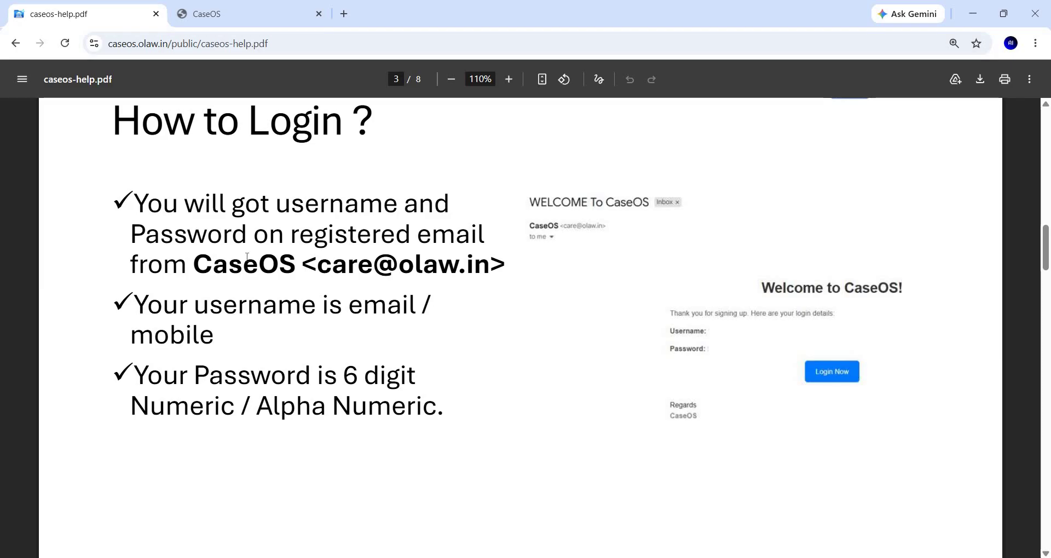
Step: Review the registration and login instructions in caseos-help.pdf
scroll(266, 264, "up", 12)
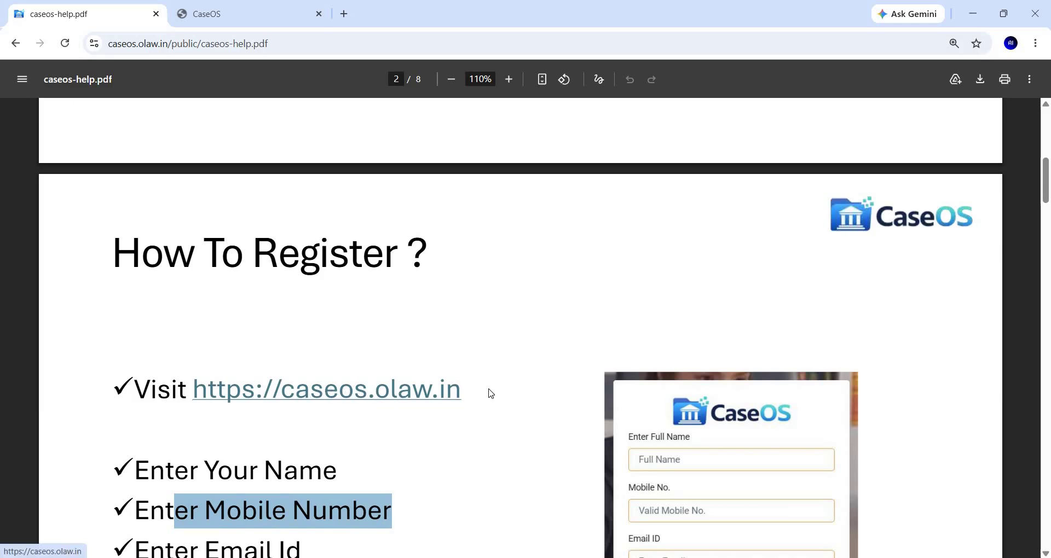
scroll(487, 386, "down", 6)
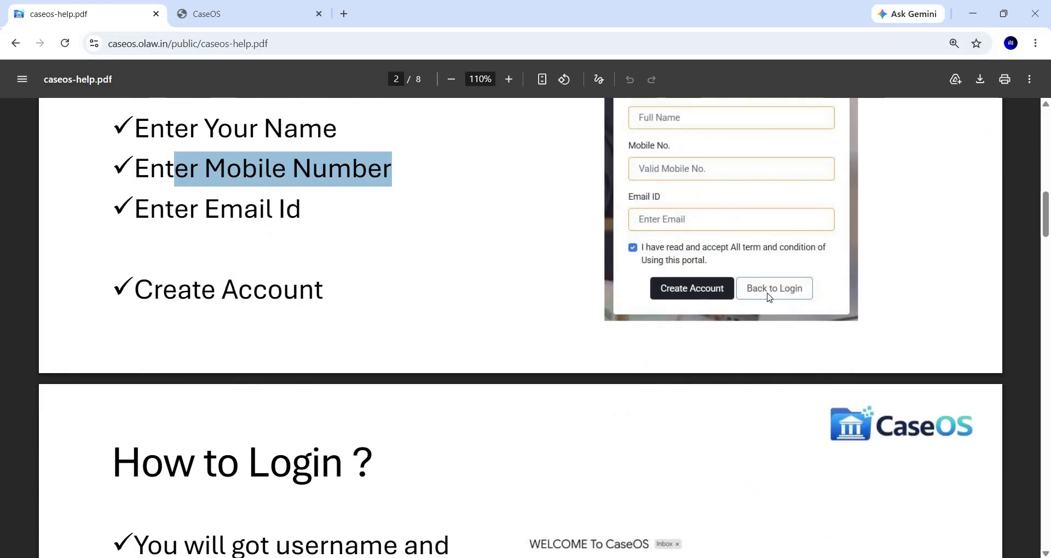
scroll(769, 296, "down", 15)
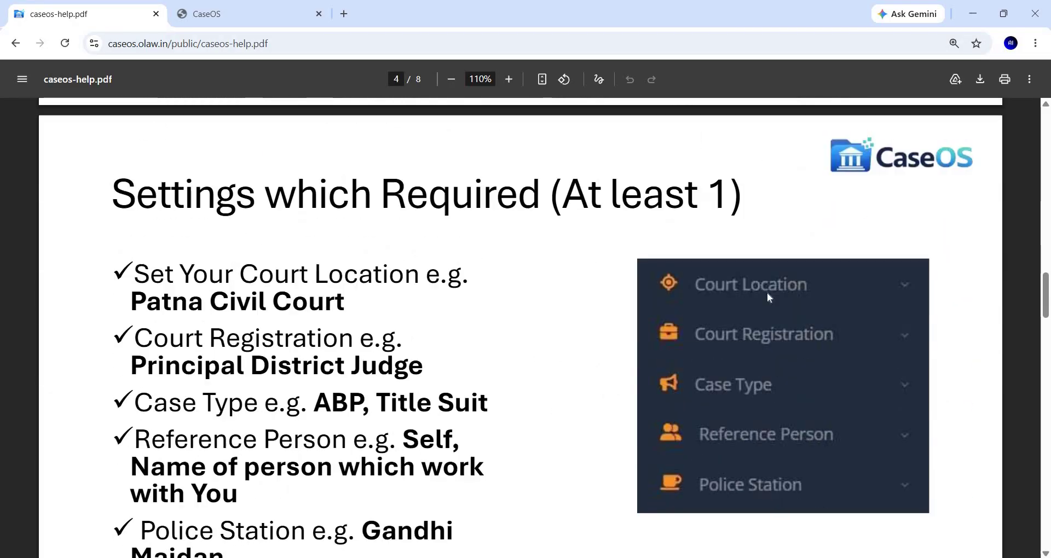
scroll(766, 292, "up", 5)
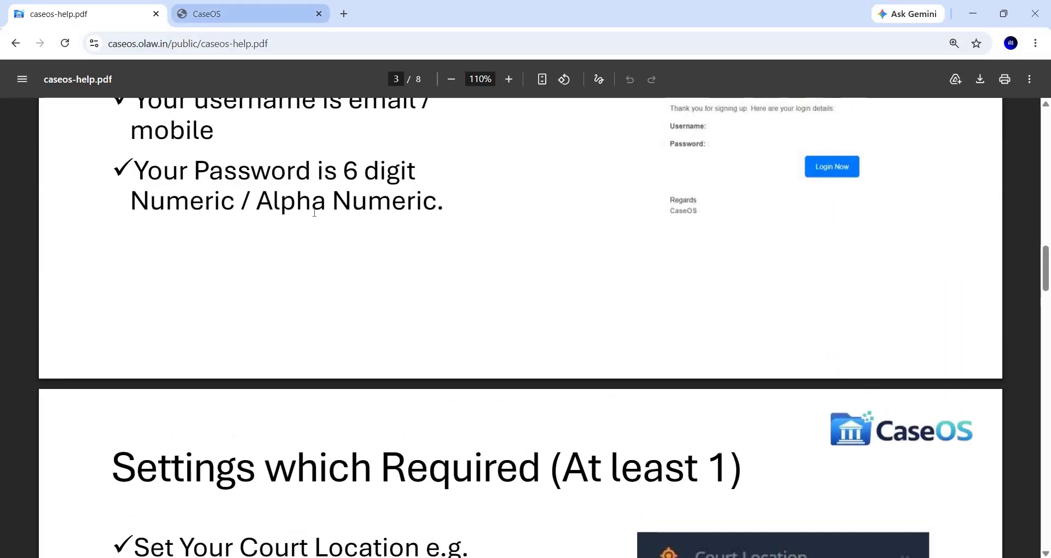
scroll(314, 212, "up", 13)
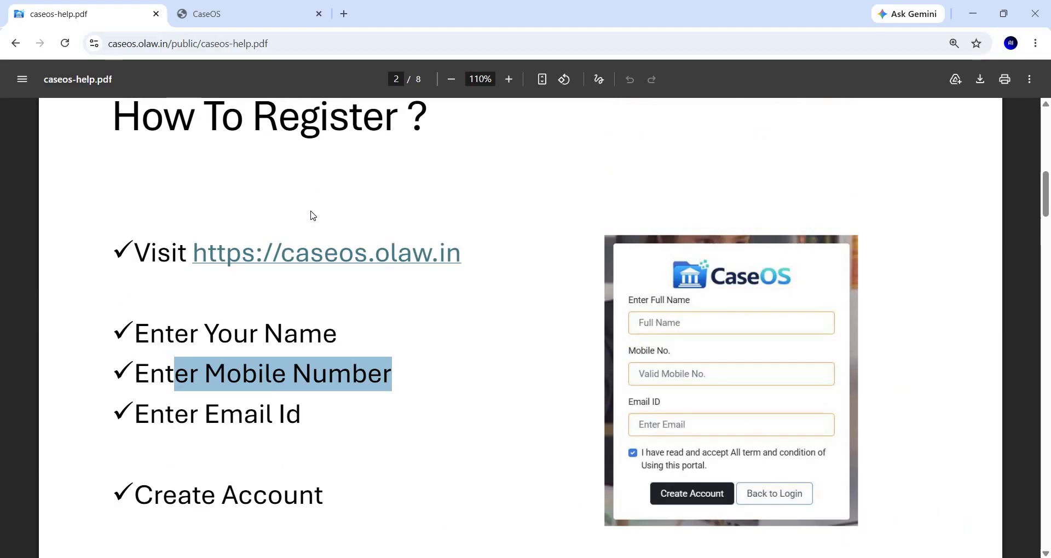
scroll(313, 215, "up", 2)
scroll(311, 214, "down", 1)
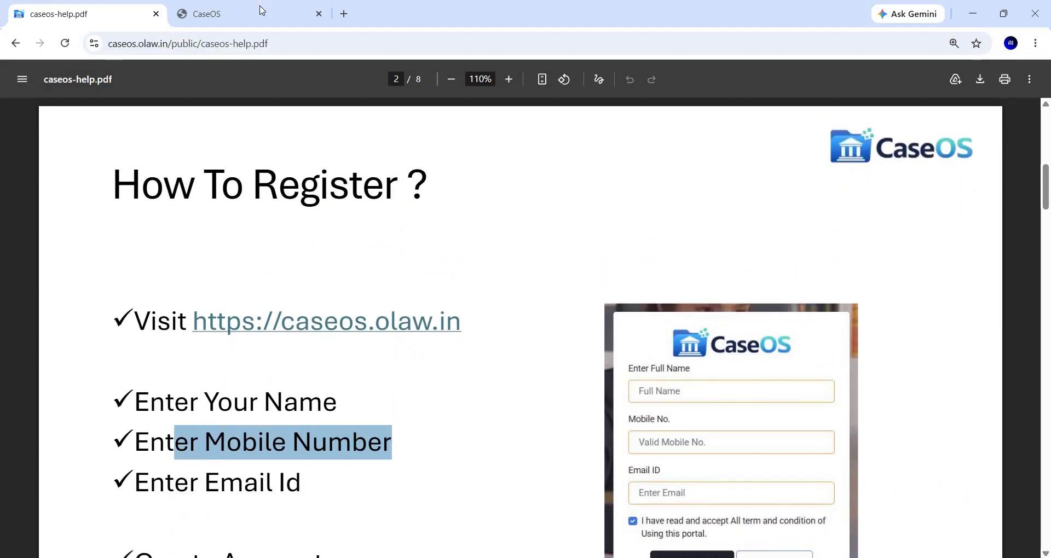
Step: Switch to the CaseOS dashboard and look over its main sections
left_click(251, 15)
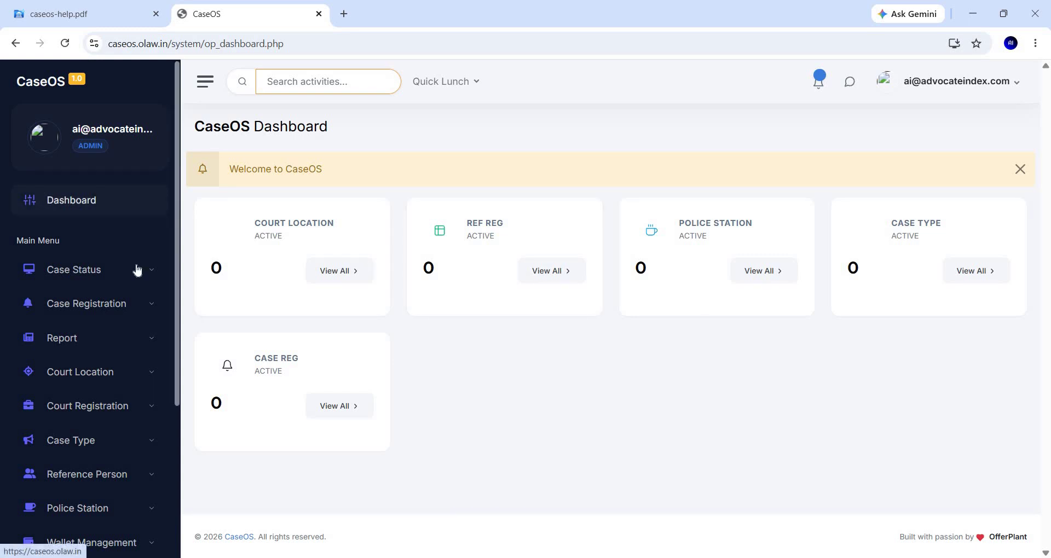
scroll(134, 268, "down", 5)
scroll(134, 268, "up", 5)
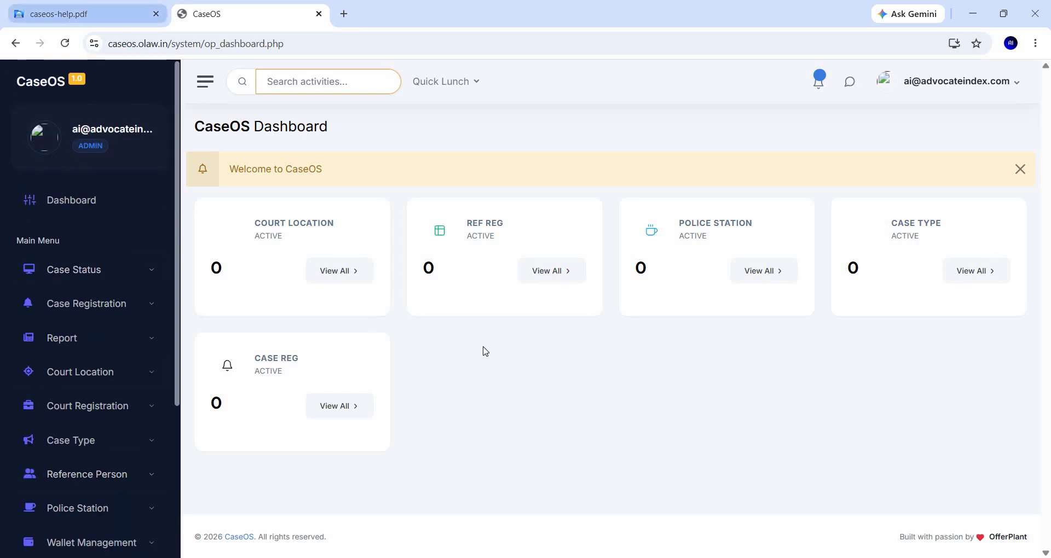
Step: Return to caseos-help.pdf and read the required settings on page 4, from Court Location to Police Station
key("ctrl+shift+Tab")
scroll(478, 317, "down", 10)
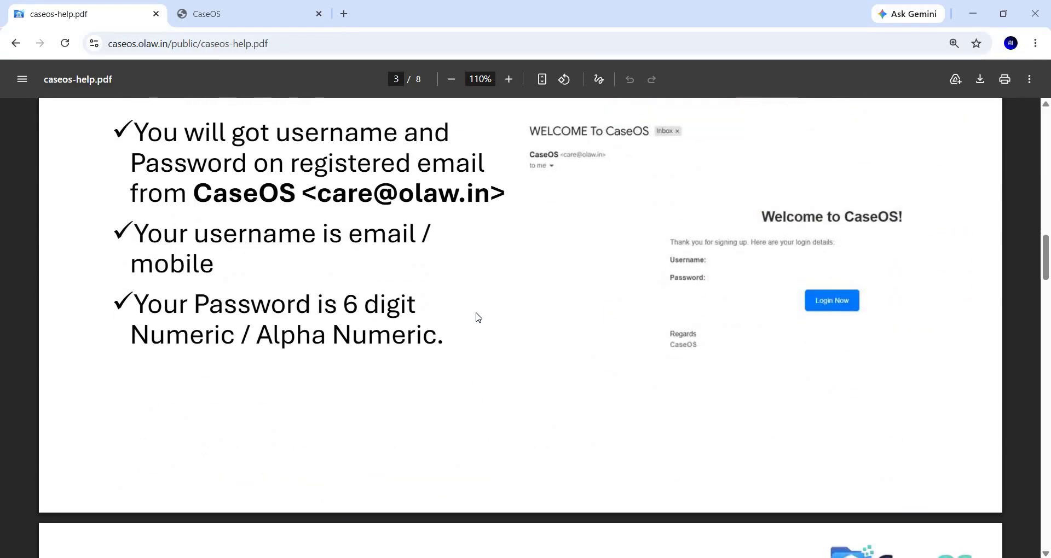
scroll(478, 317, "down", 5)
scroll(478, 317, "up", 1)
scroll(478, 316, "down", 1)
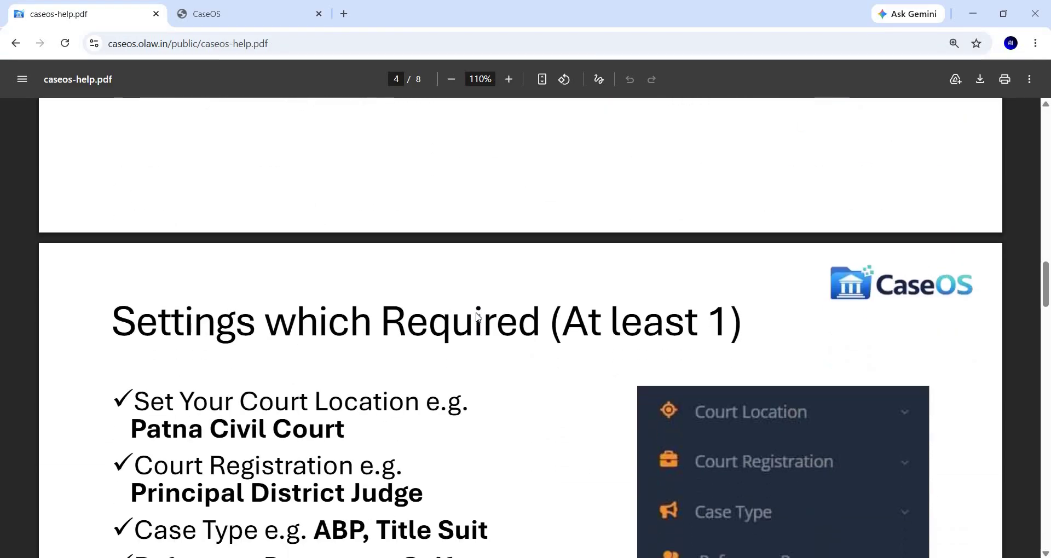
scroll(477, 317, "down", 2)
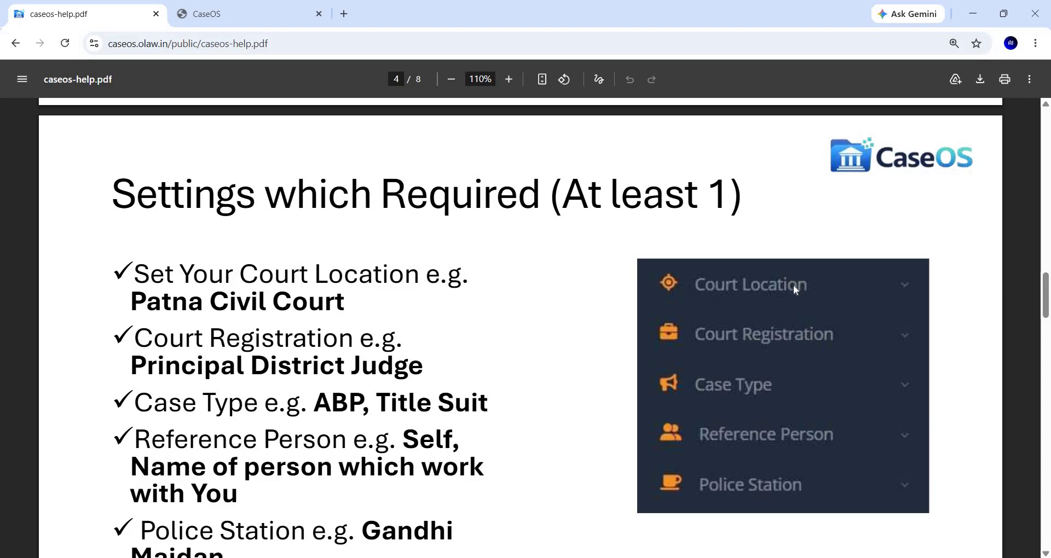
scroll(779, 246, "down", 2)
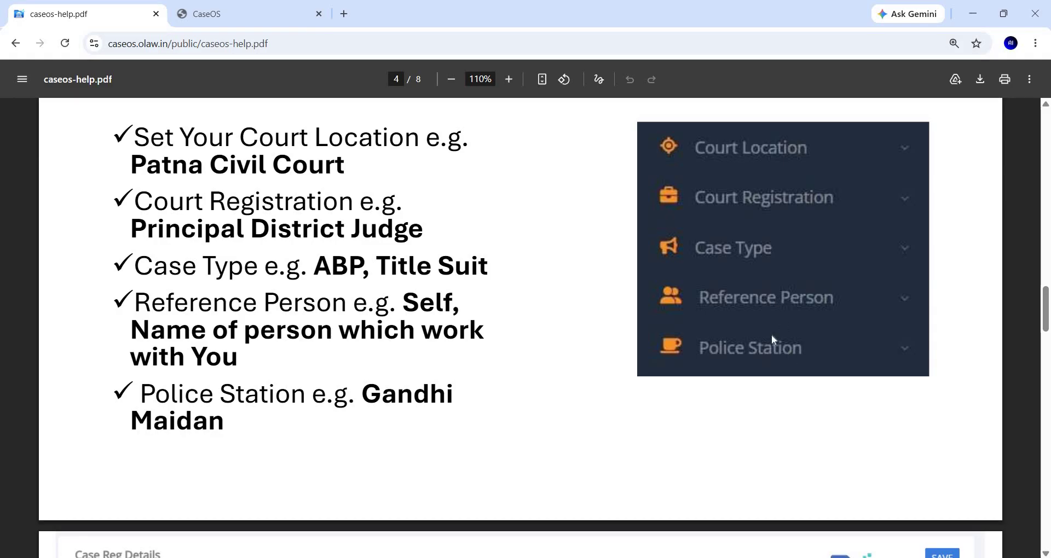
scroll(541, 258, "up", 1)
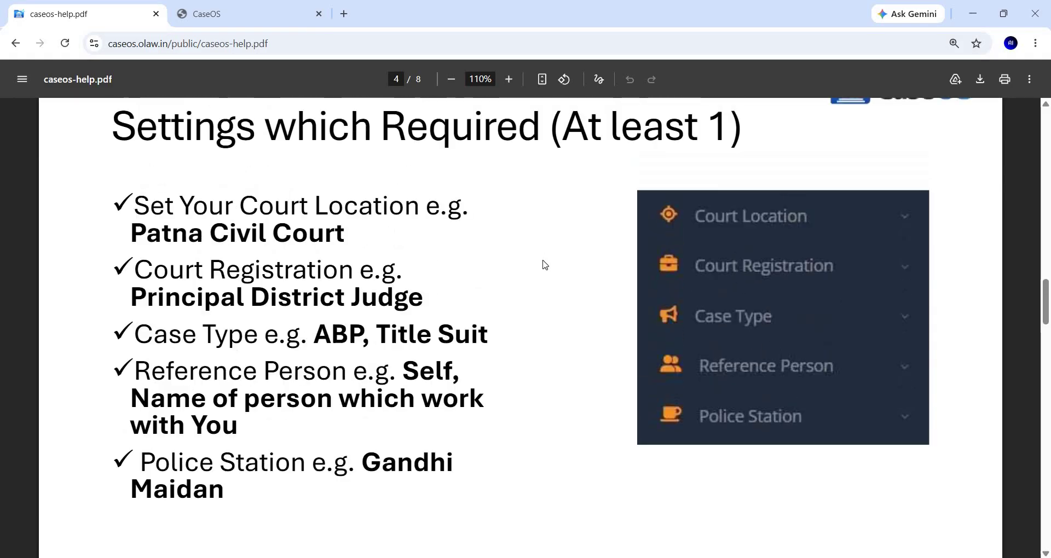
Step: Switch back to CaseOS and open the form for adding a court location
left_click(268, 18)
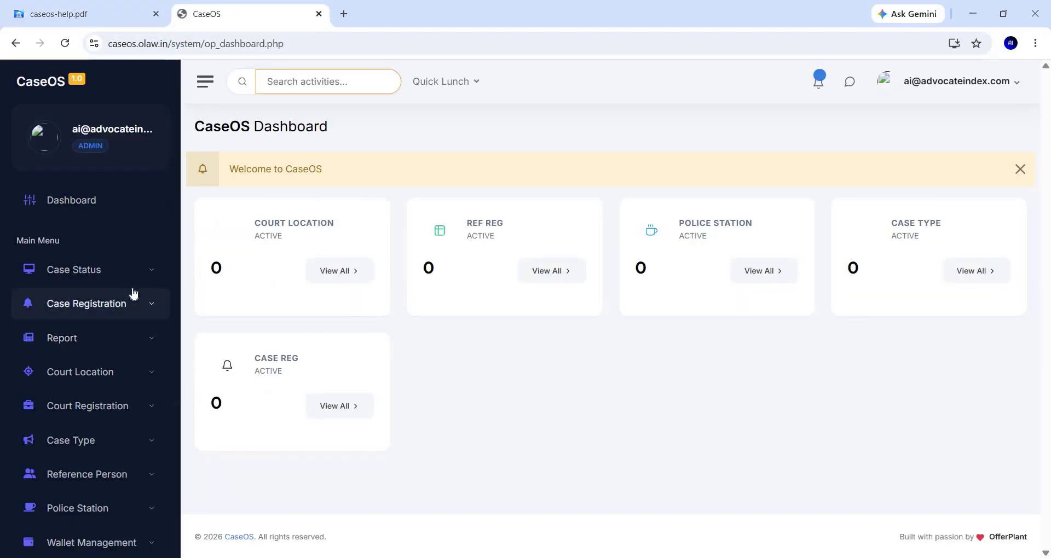
scroll(137, 301, "down", 1)
left_click(154, 305)
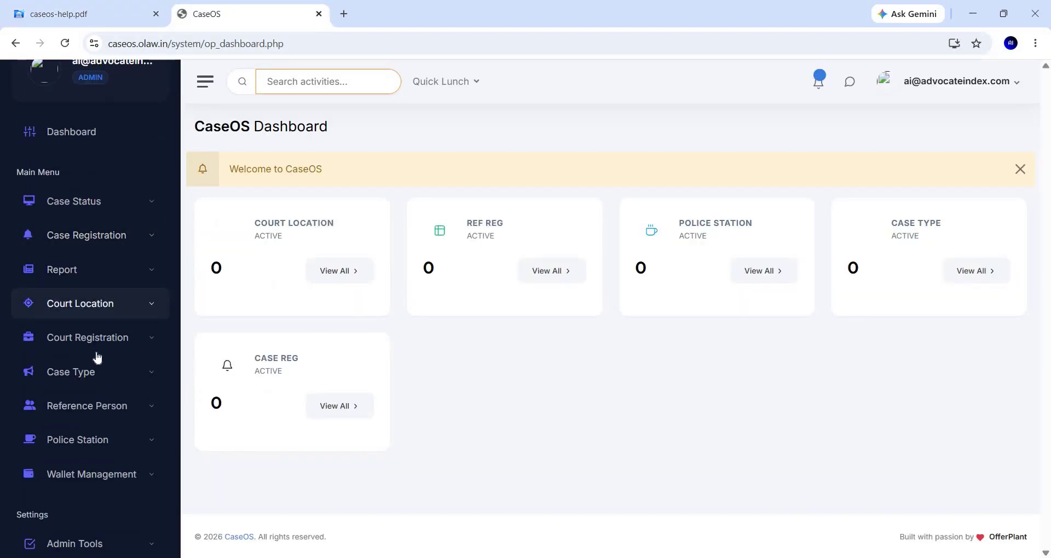
left_click(80, 337)
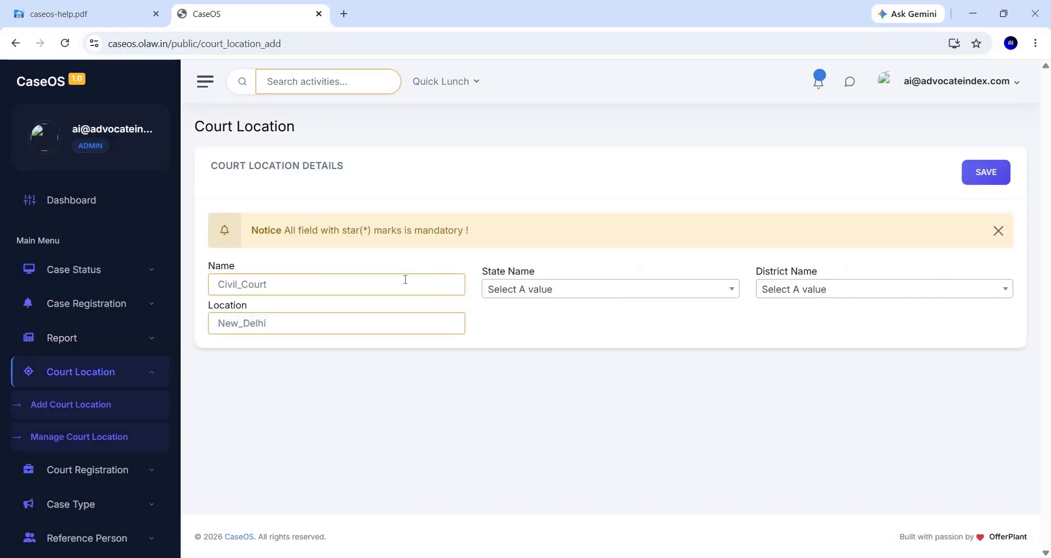
Step: Inspect the Name, State Name, District Name and Location fields of the court location form
left_click(404, 279)
left_click(660, 292)
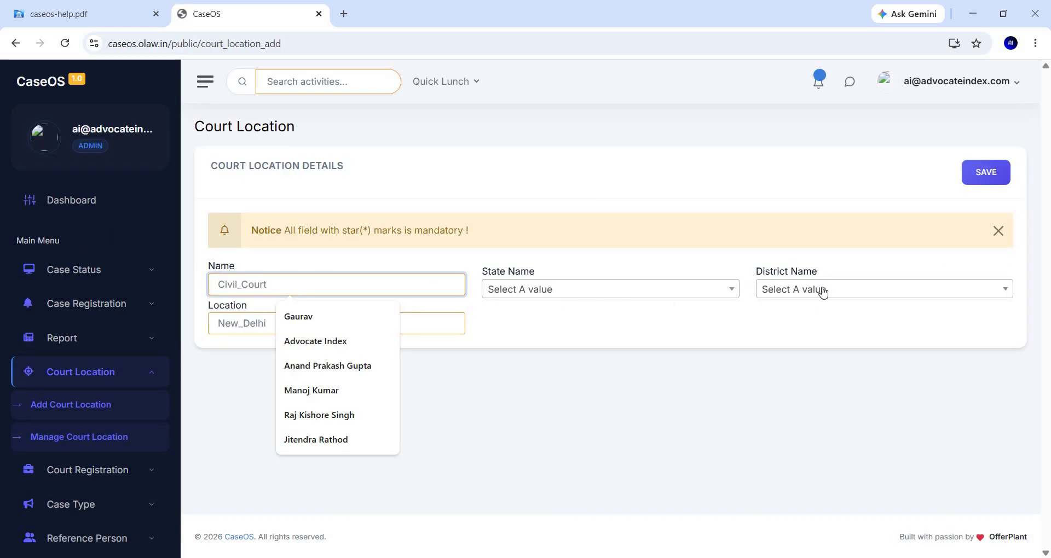
left_click(823, 292)
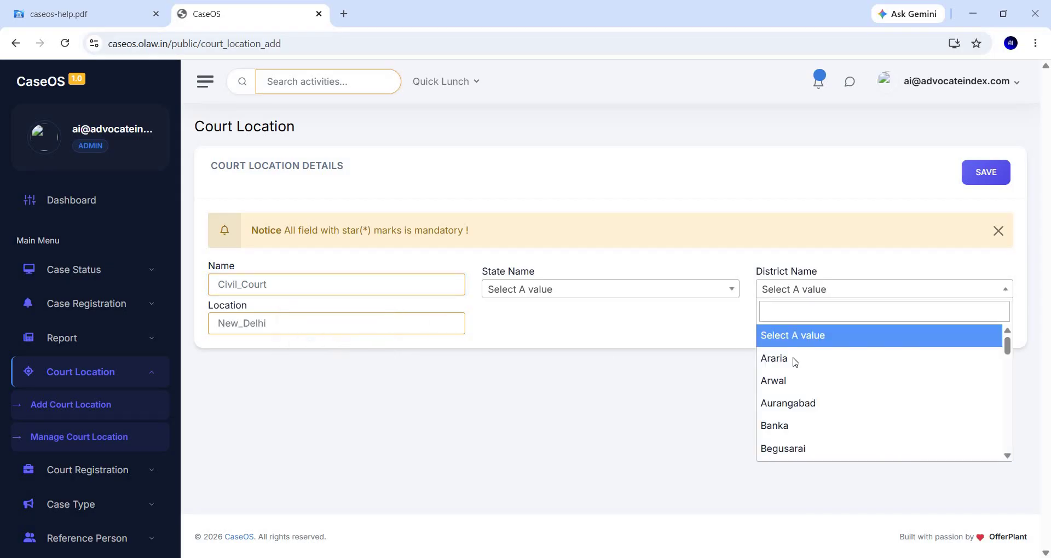
left_click(399, 324)
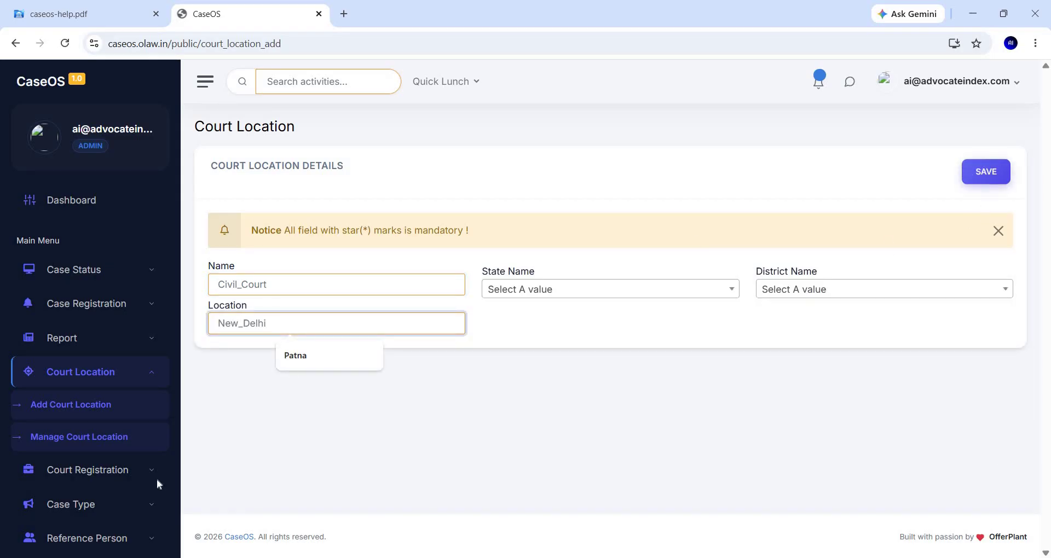
Step: Open the form for adding a court registration and browse its State / UT options
left_click(109, 457)
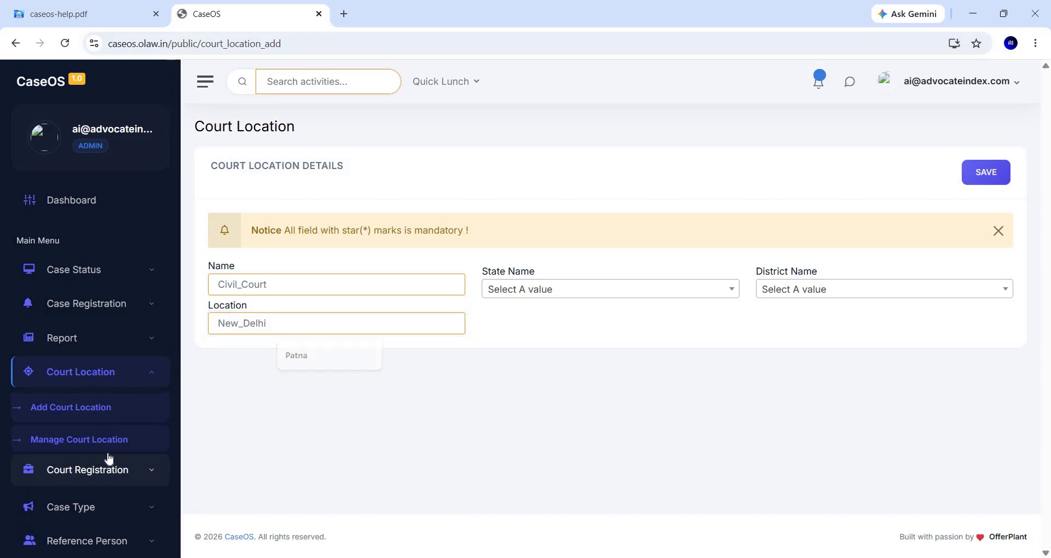
left_click(77, 438)
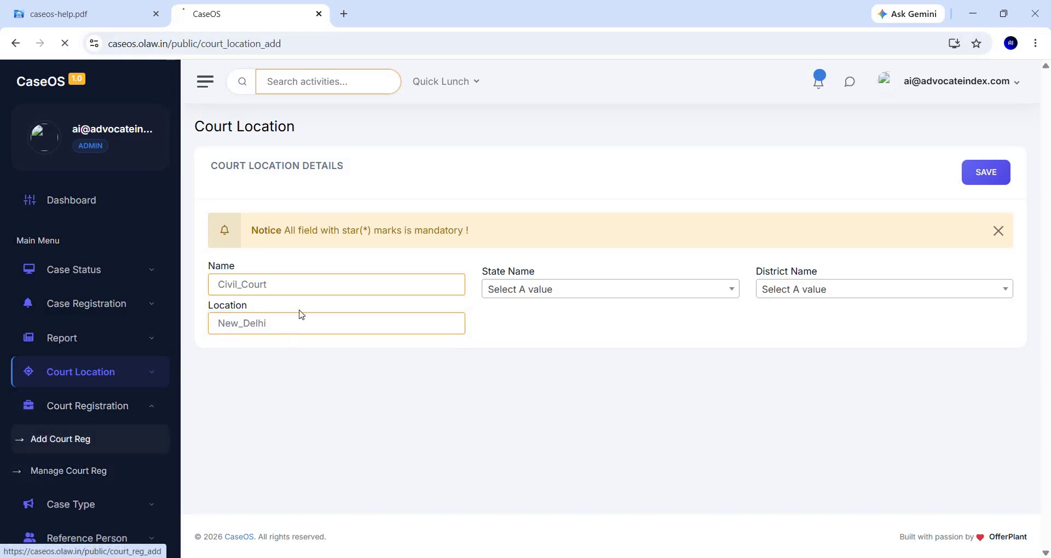
left_click(332, 294)
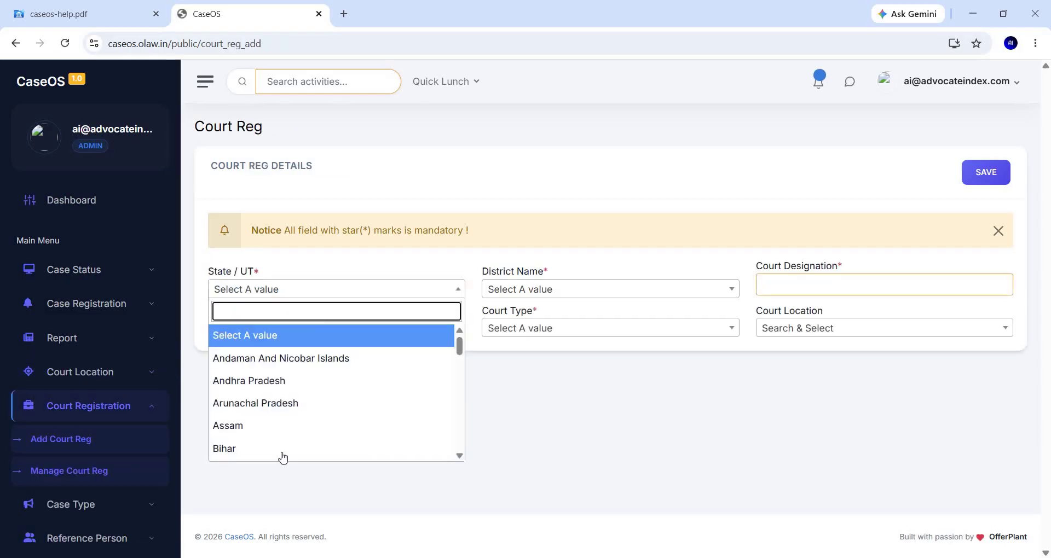
key("Down")
key("Down")
key("Down")
key("Down")
key("Down")
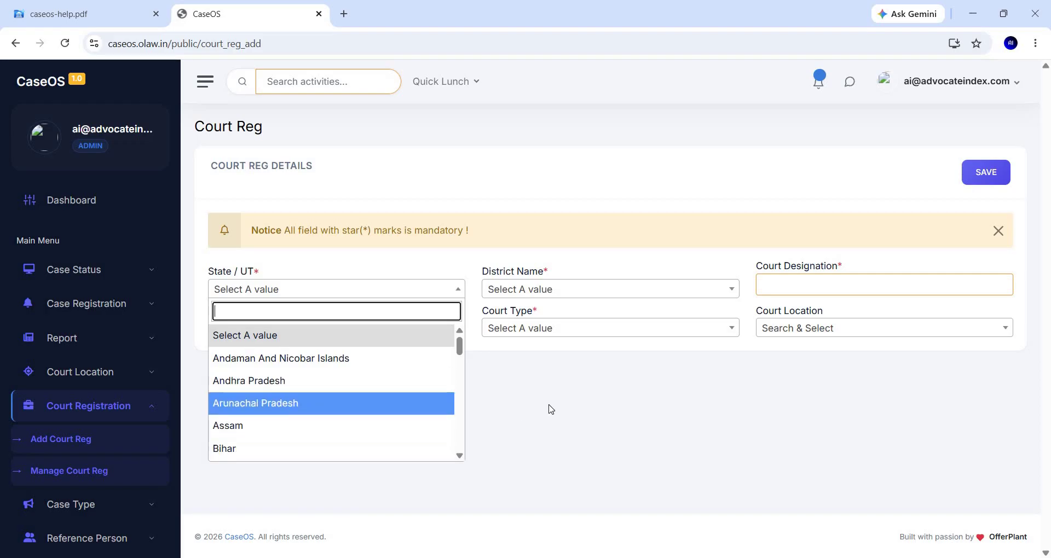
Step: Inspect the District Name options and the Court Designation and Court Name fields of the court registration form
left_click(556, 296)
left_click(556, 297)
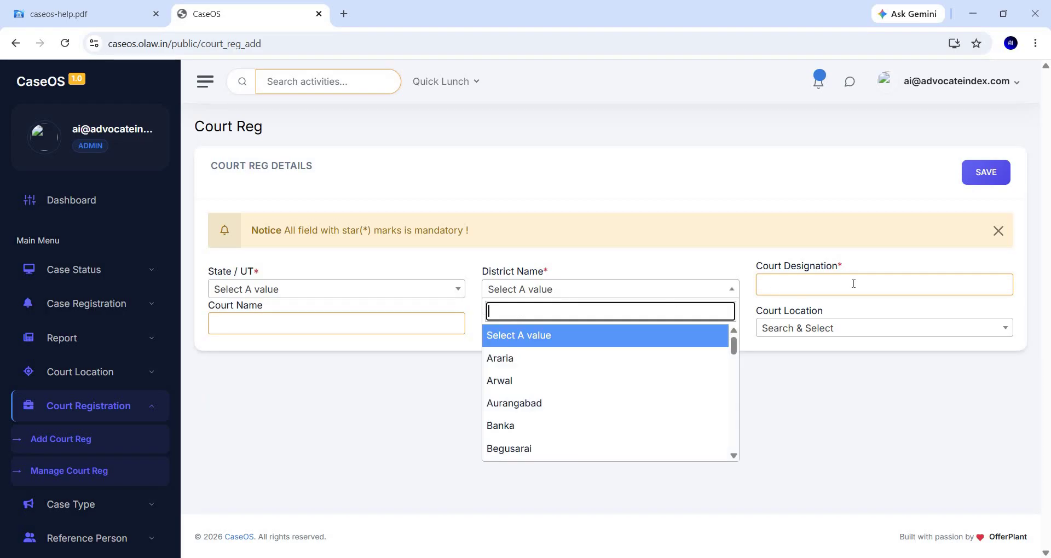
left_click(853, 284)
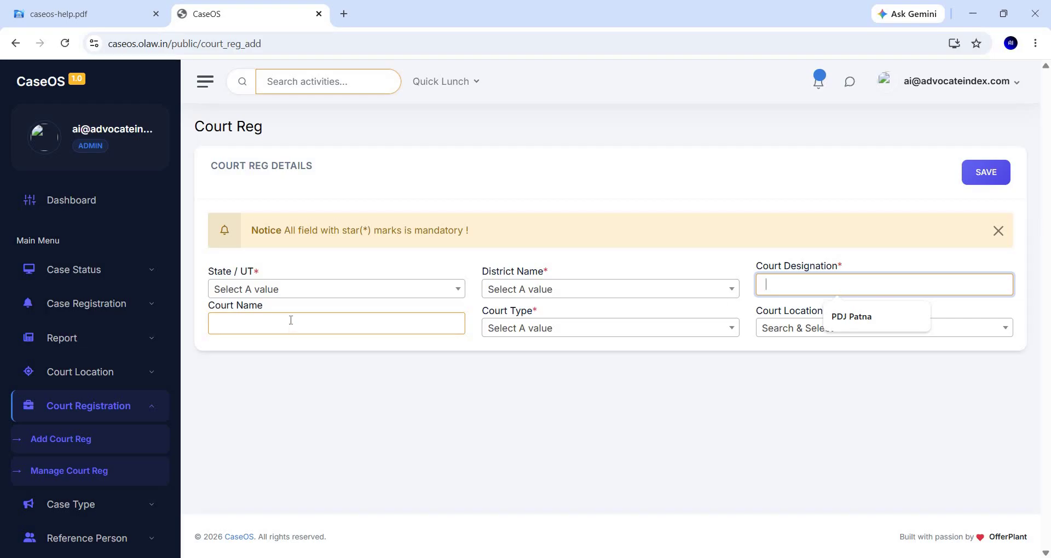
left_click(348, 328)
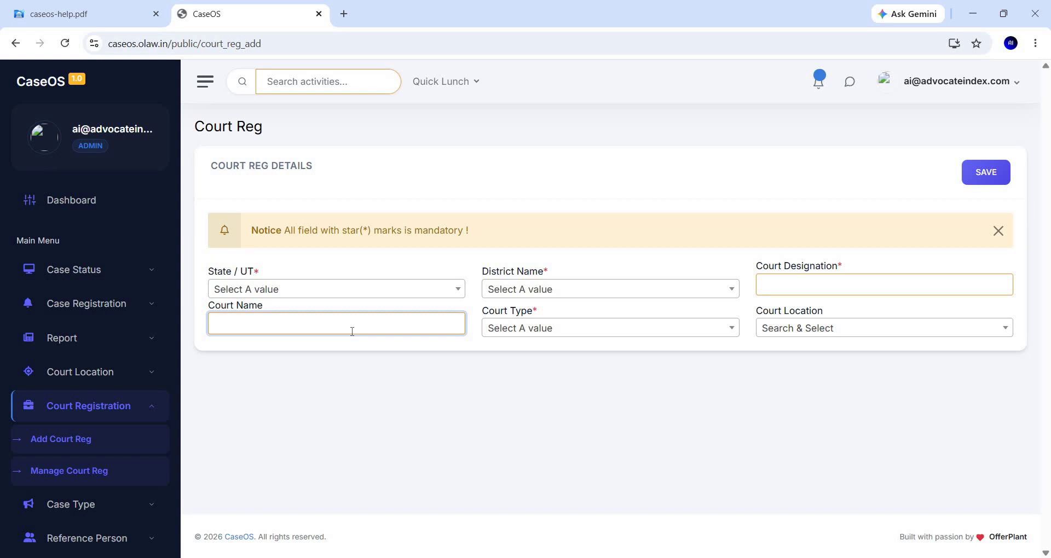
Step: Browse the Court Type options of the court registration form and close the list without choosing one
left_click(567, 336)
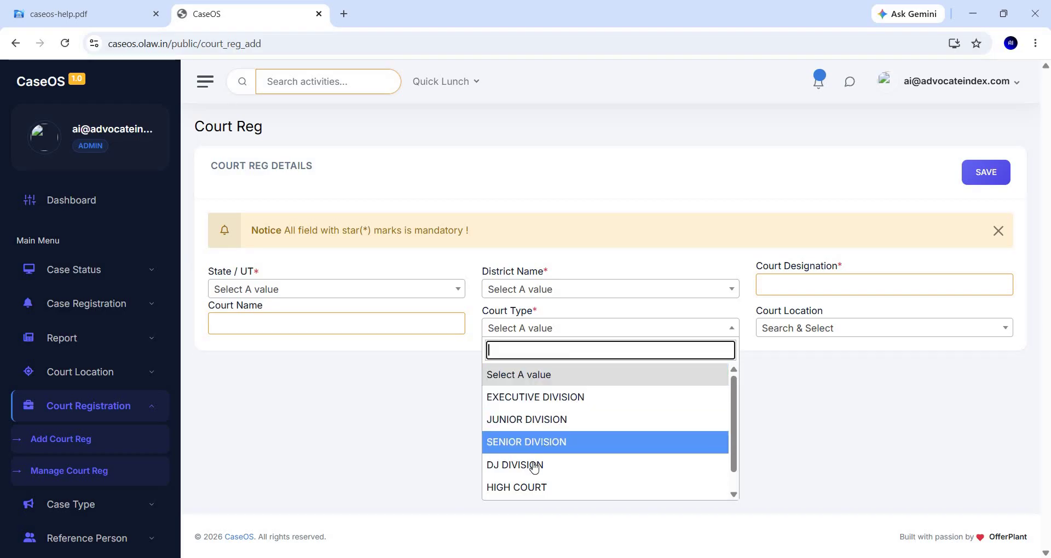
scroll(549, 491, "down", 1)
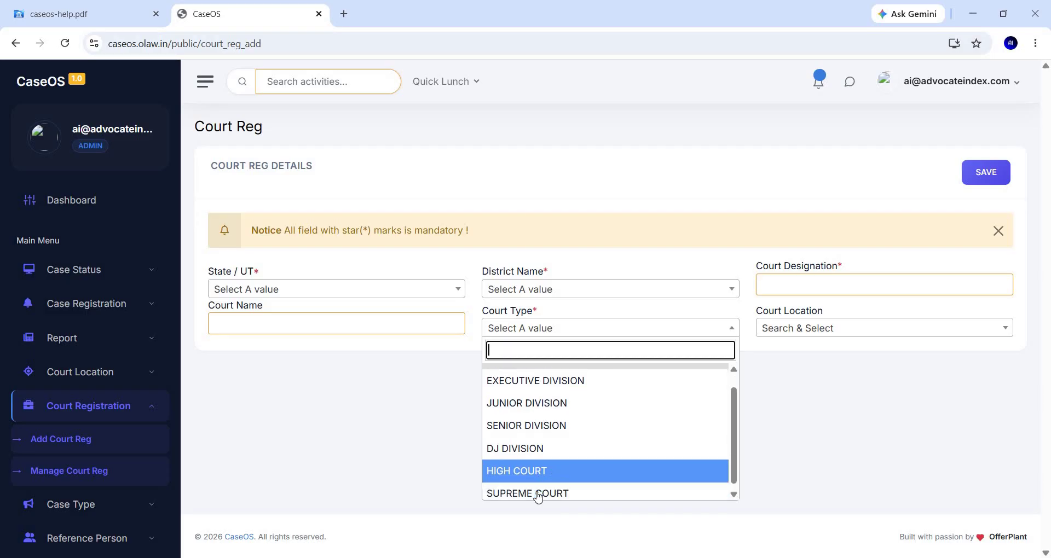
key("Up")
key("Up")
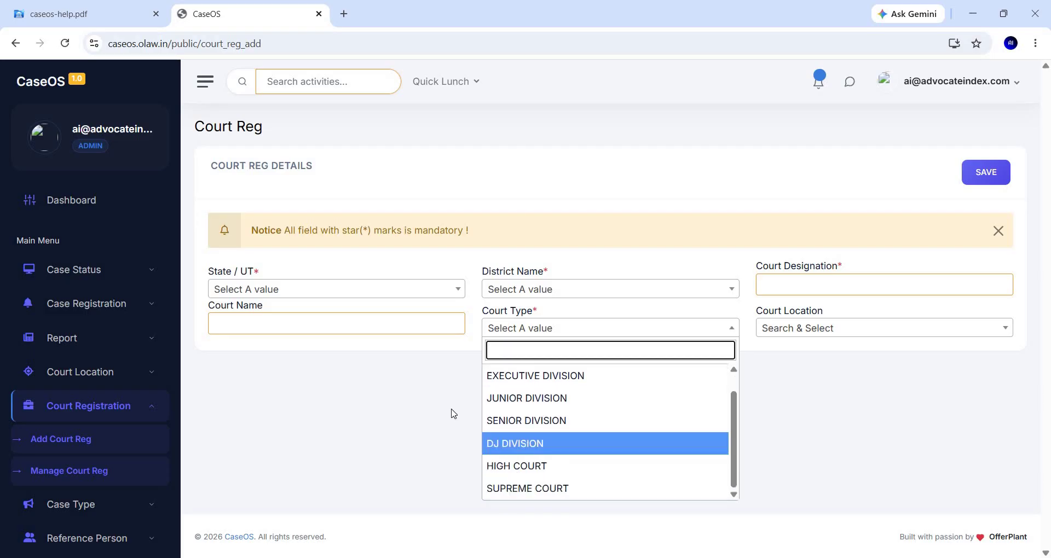
key("Up")
key("Up")
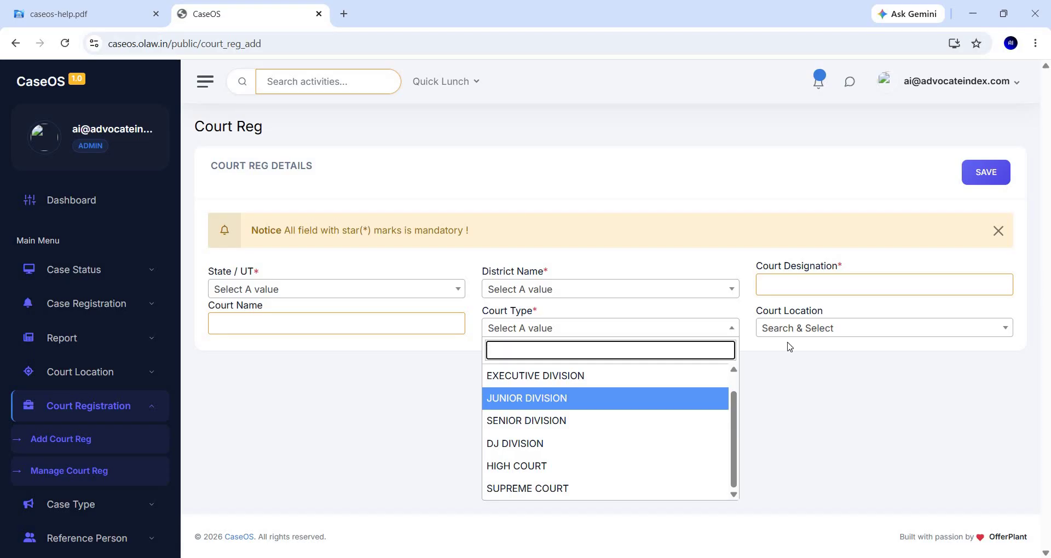
key("Escape")
Step: Check which court locations can be chosen in the court registration form
left_click(814, 330)
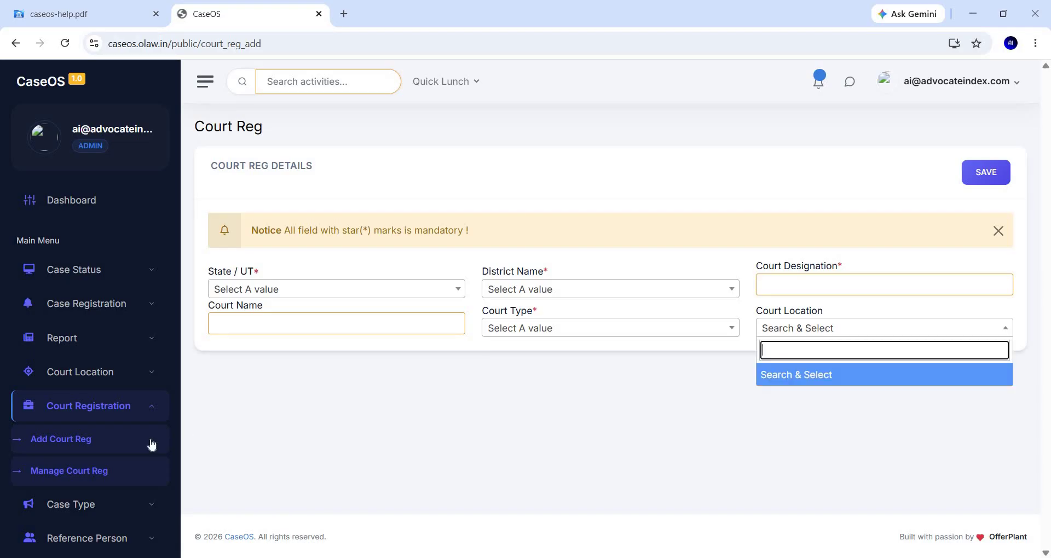
left_click(78, 433)
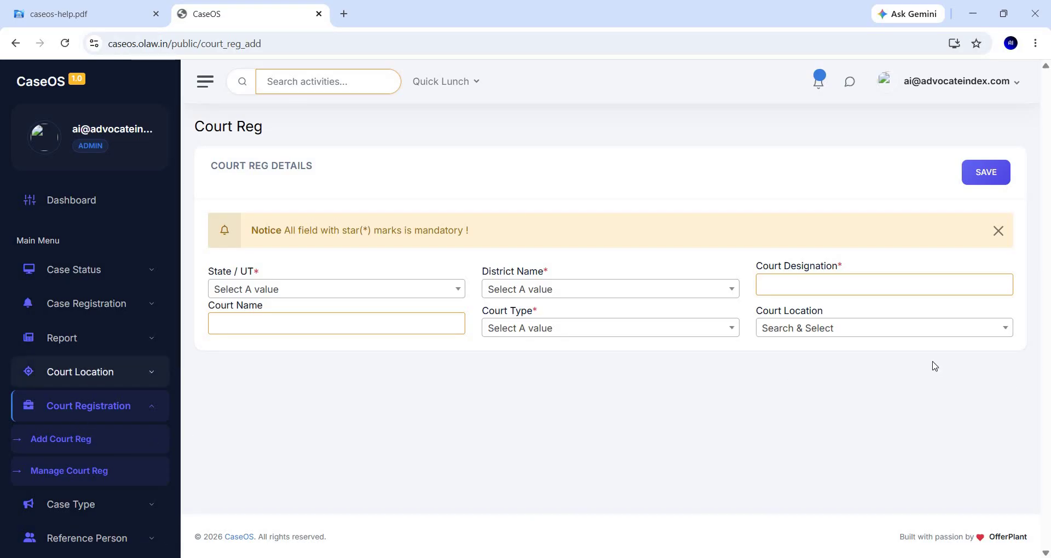
left_click(876, 333)
left_click(869, 357)
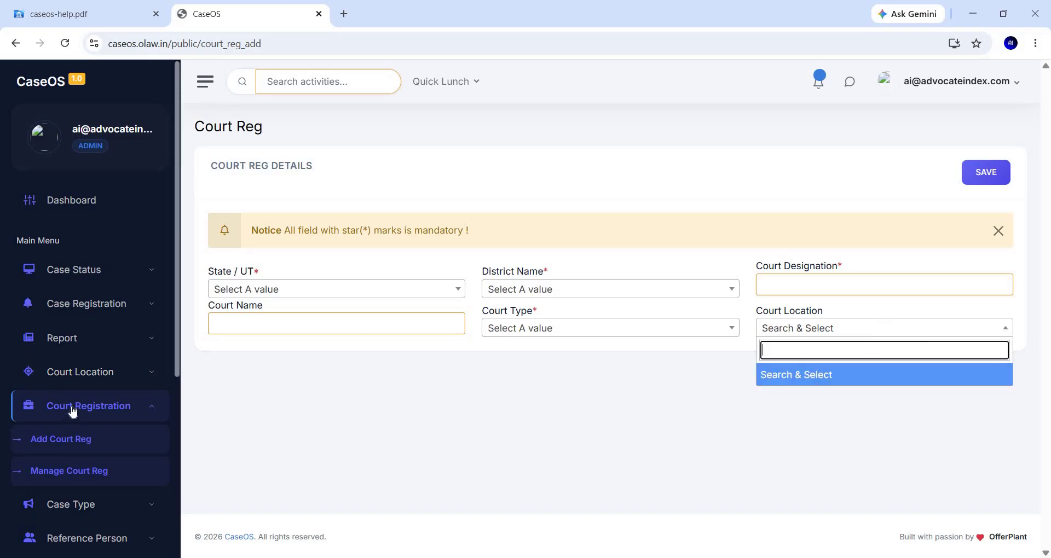
Step: Open the form for adding a case type and inspect its Court Type options and Name field
left_click(103, 408)
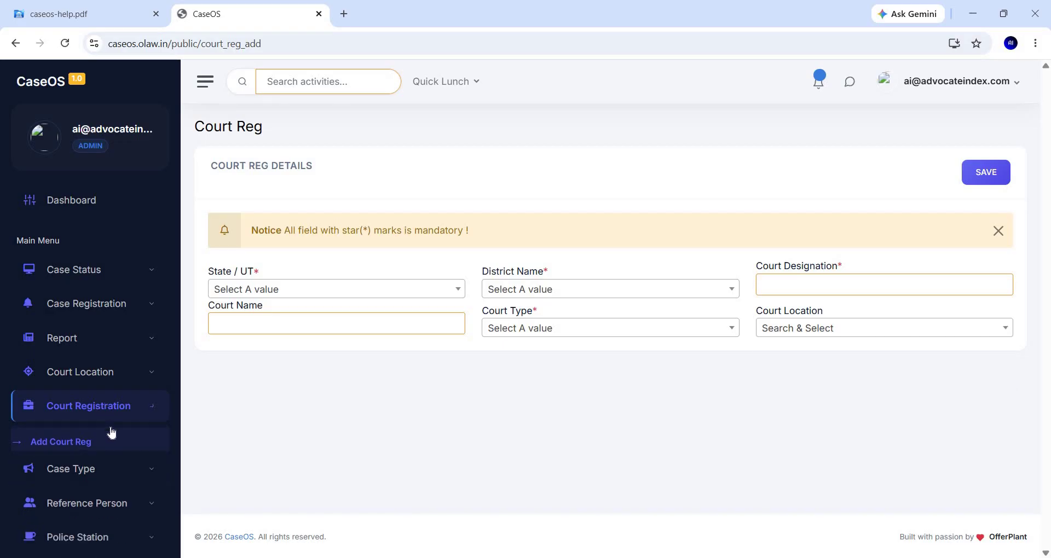
left_click(71, 440)
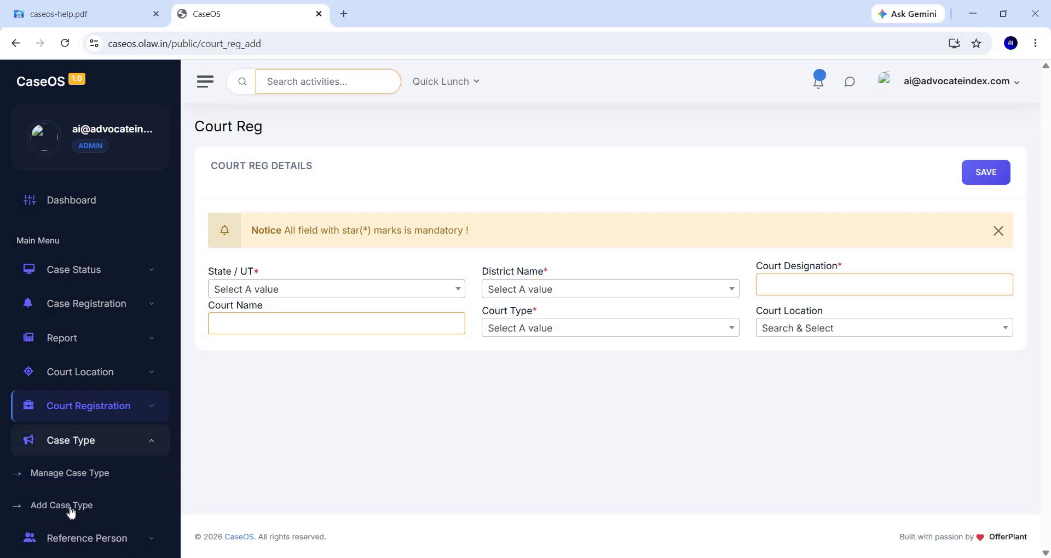
left_click(70, 506)
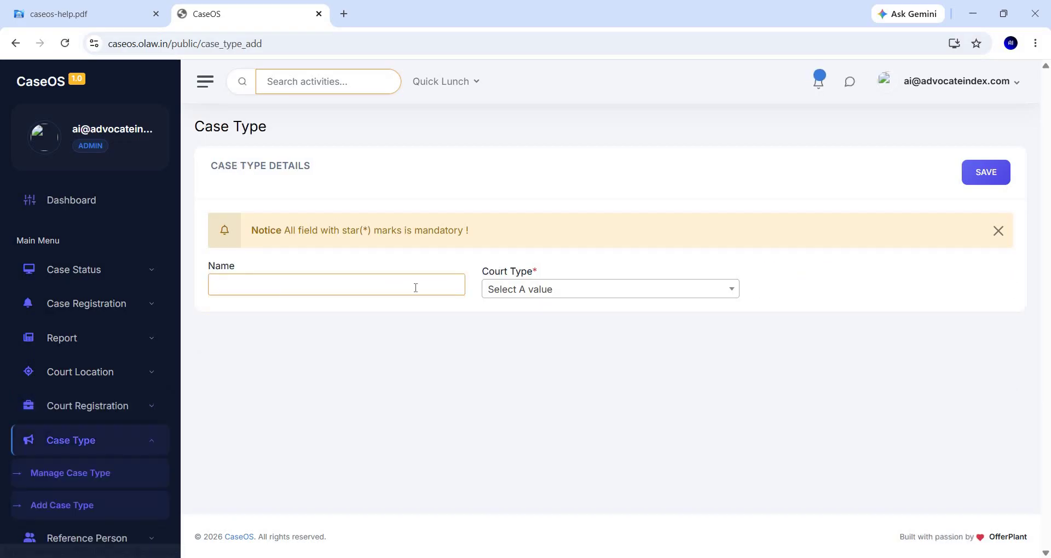
left_click(633, 288)
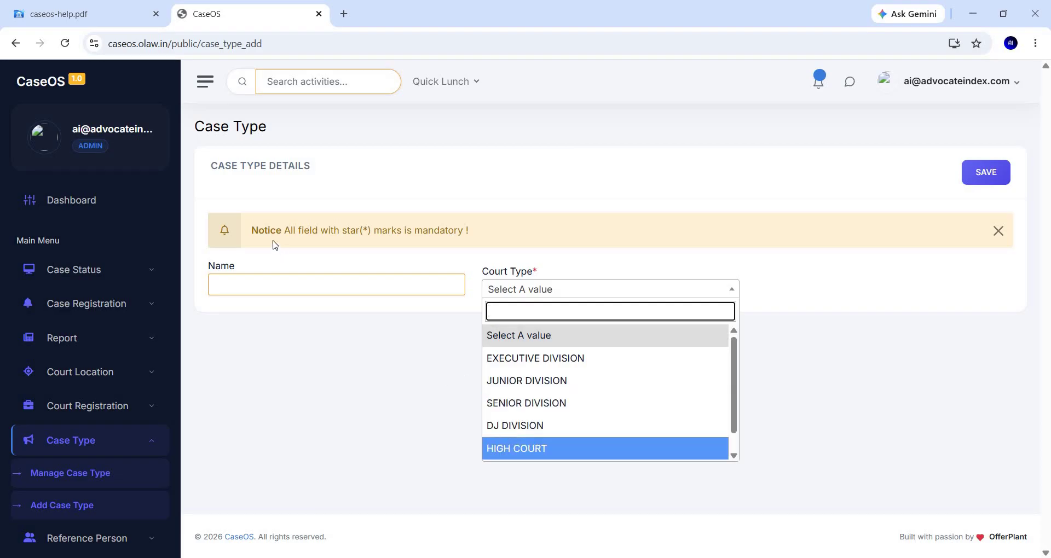
left_click(308, 279)
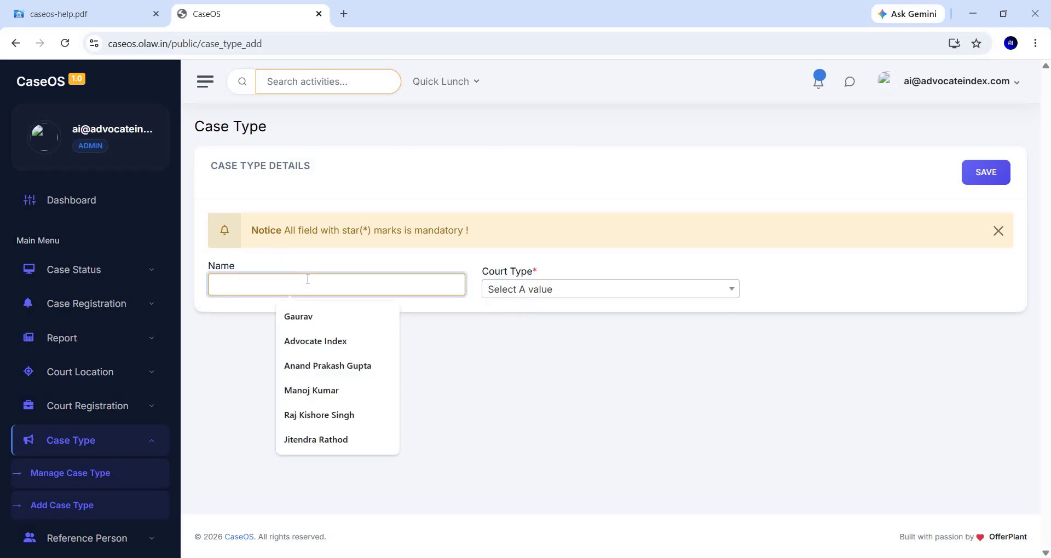
Step: Set the Court Type of the new case type to DJ DIVISION
left_click(570, 291)
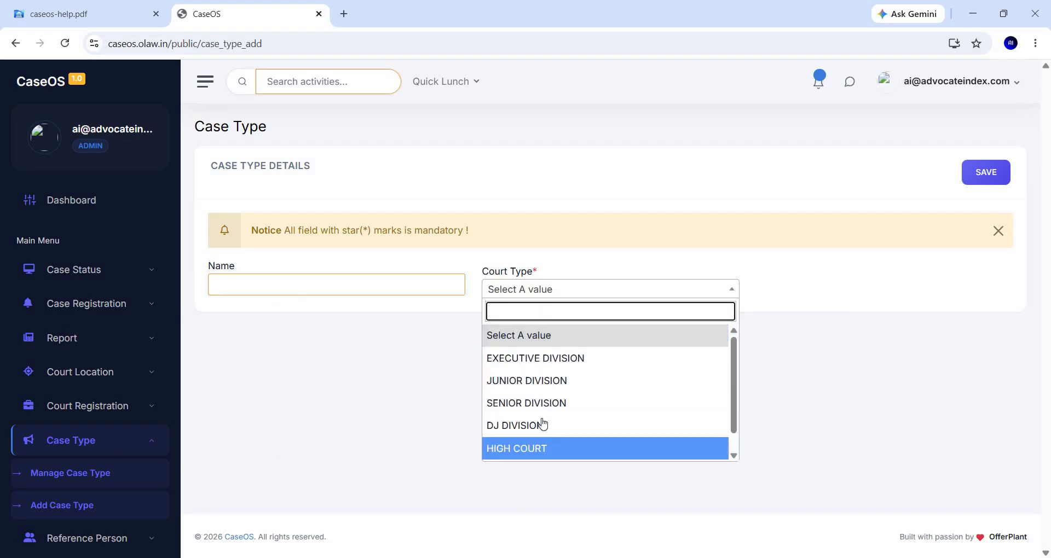
key("Up")
key("Up")
key("Down")
key("Return")
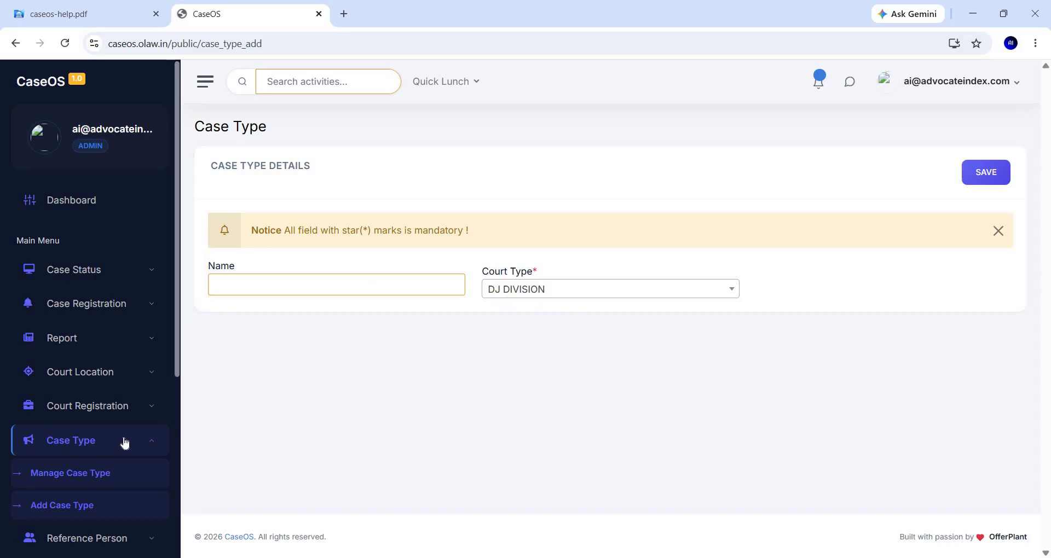
Step: Open the form for adding a reference person and set its Ref Type to OTHER
scroll(124, 442, "down", 3)
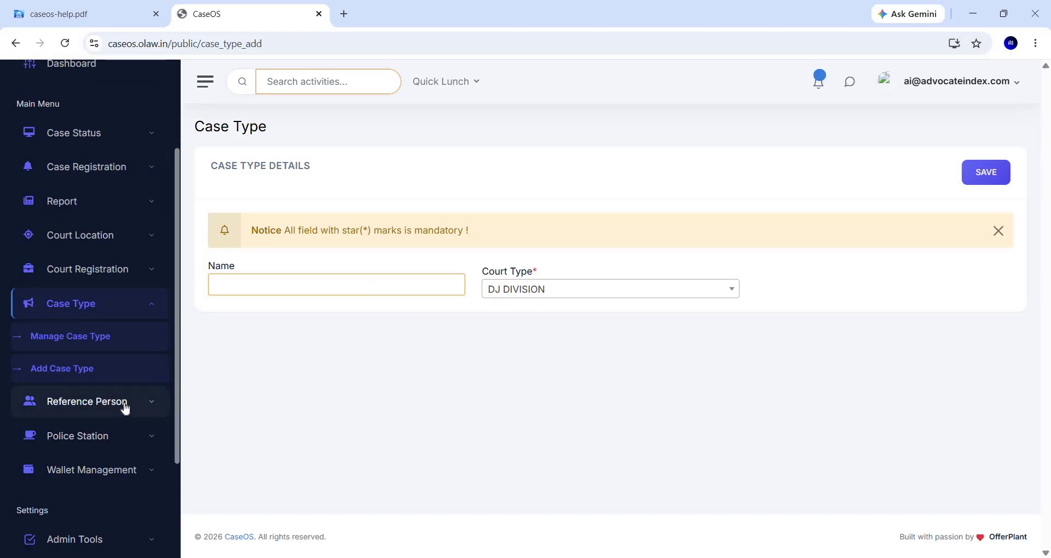
left_click(125, 408)
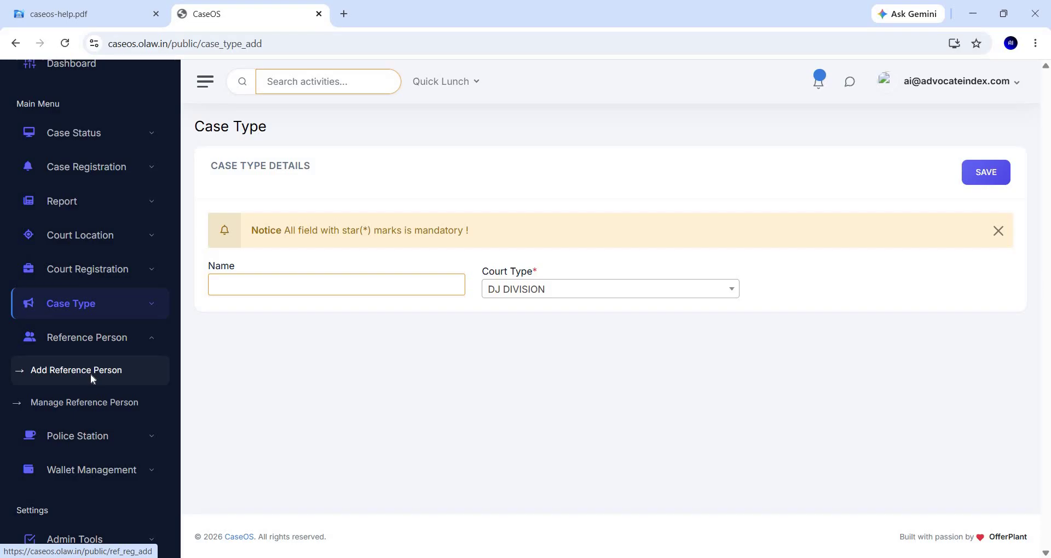
left_click(90, 376)
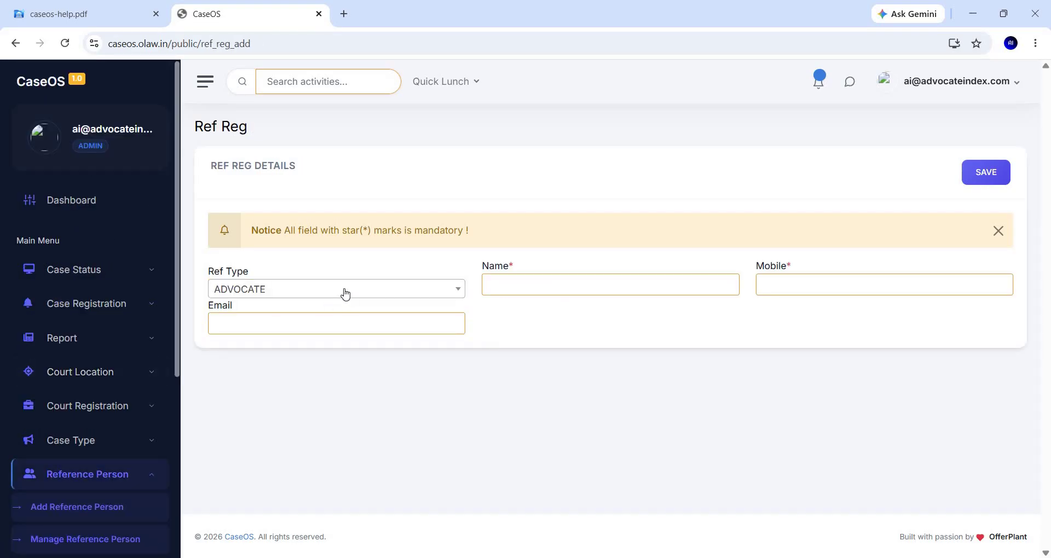
left_click(344, 293)
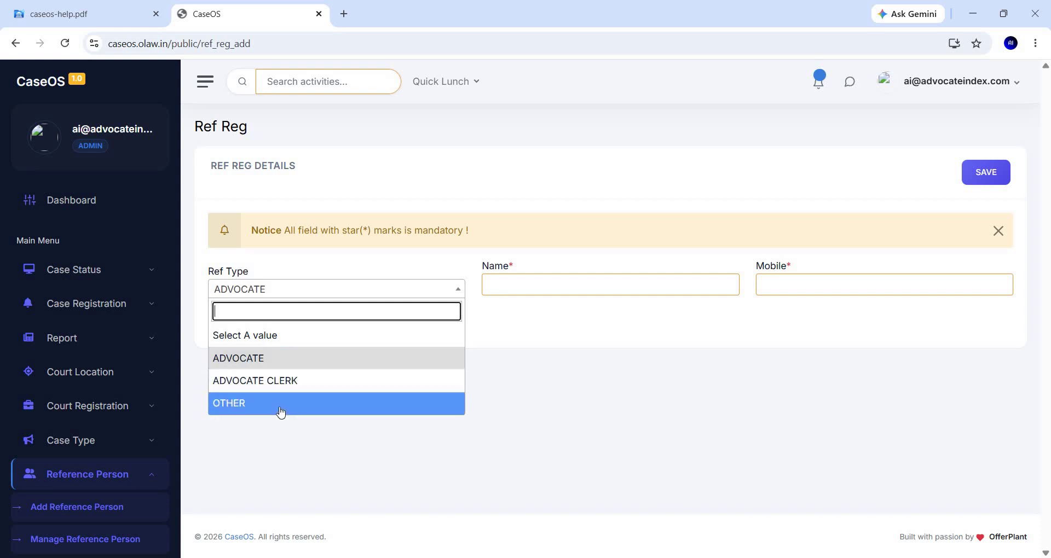
left_click(533, 277)
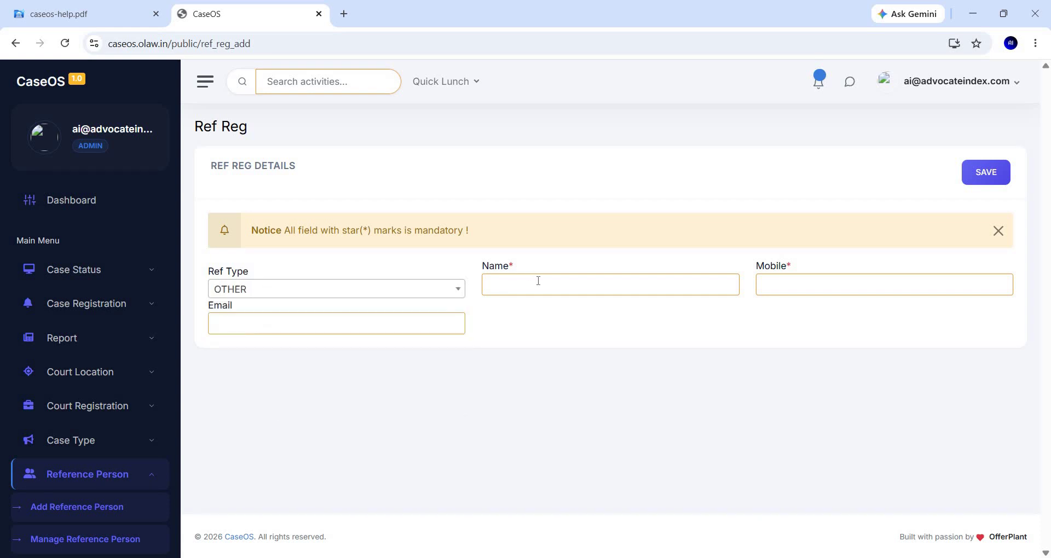
left_click(706, 320)
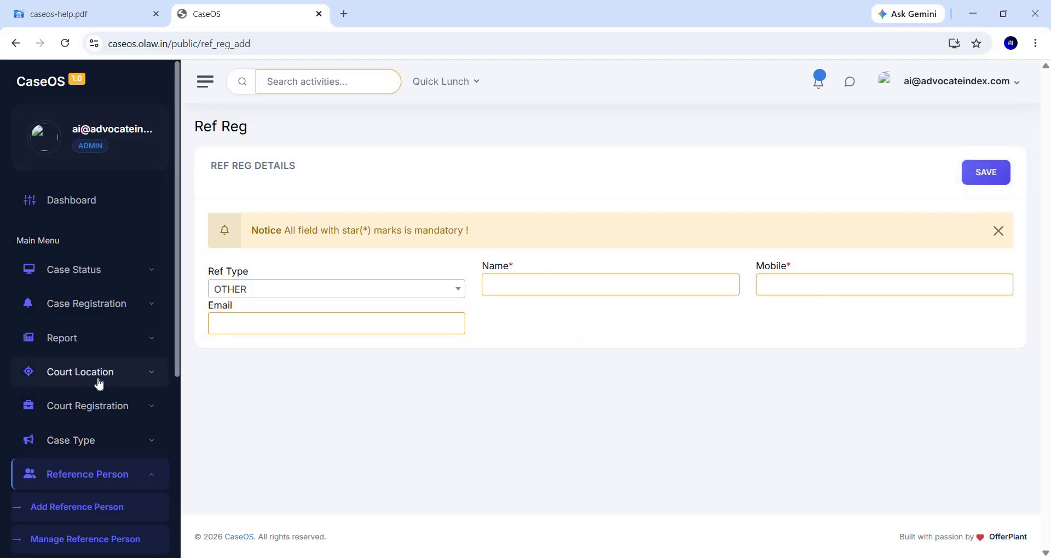
Step: Open the form for adding a police station and set its State / UT to Haryana
scroll(138, 432, "down", 3)
left_click(139, 435)
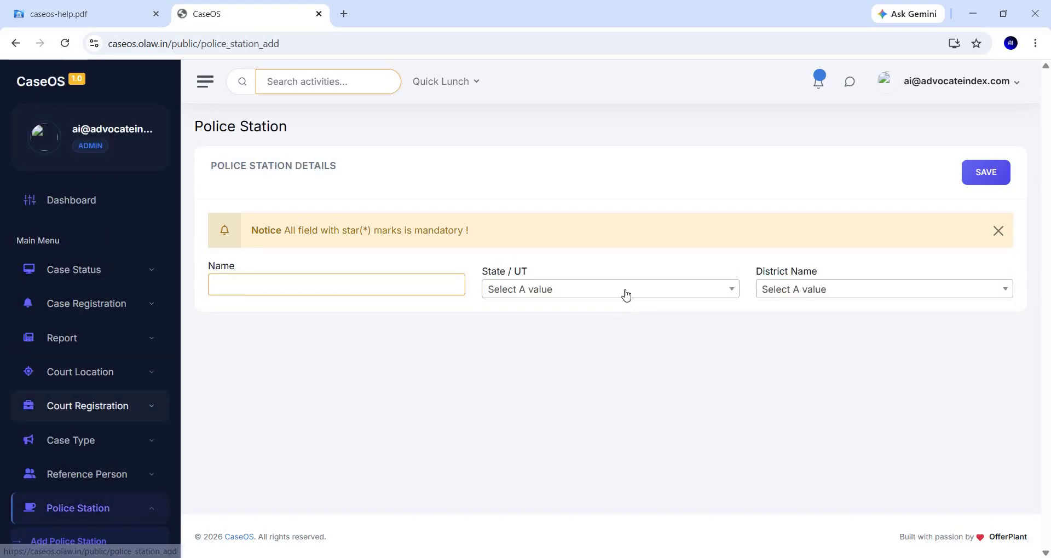
left_click(622, 290)
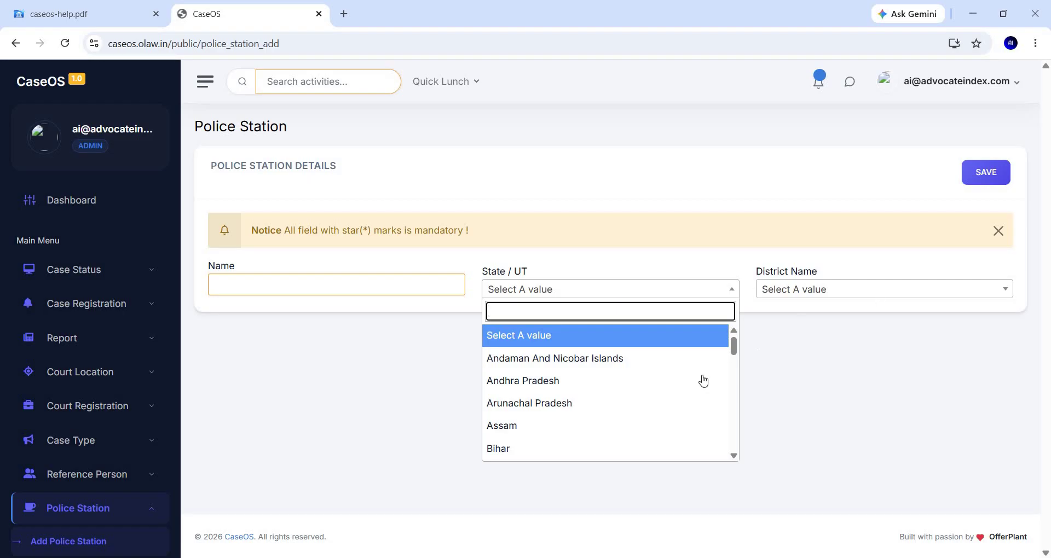
scroll(633, 392, "down", 5)
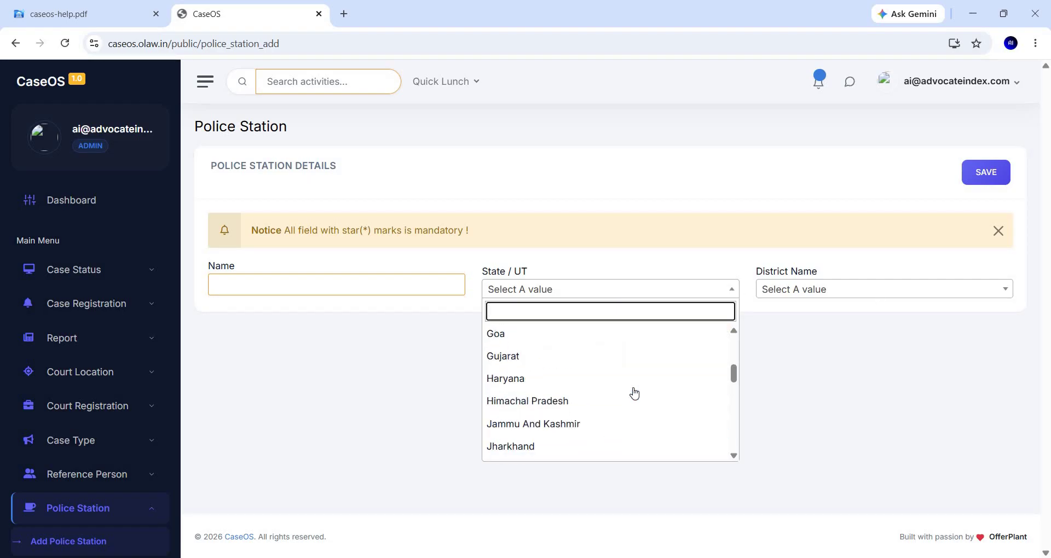
left_click(633, 392)
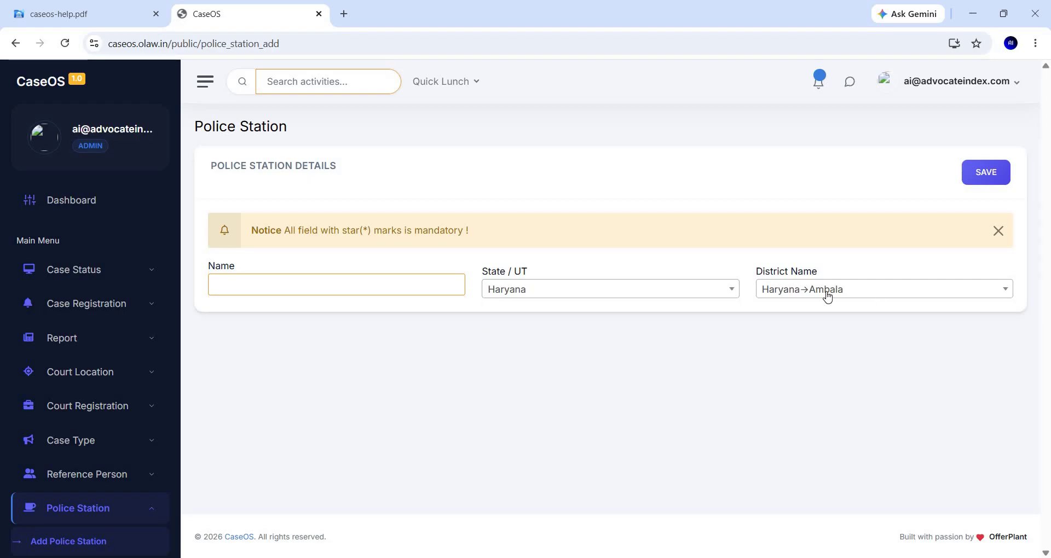
Step: Set the police station's District Name to Haryana→Faridabad and check the Name field, leaving it empty
left_click(826, 295)
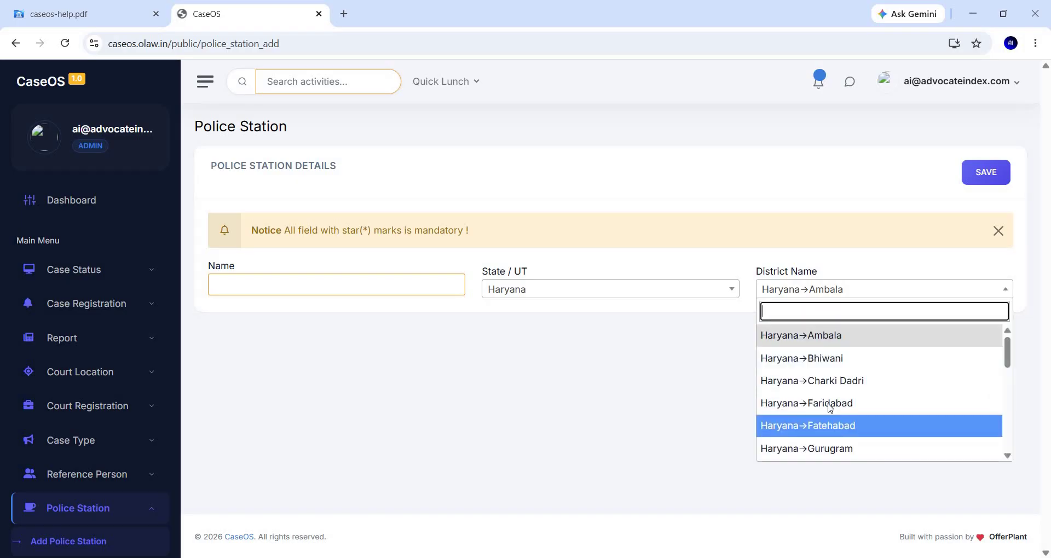
left_click(368, 291)
left_click(322, 291)
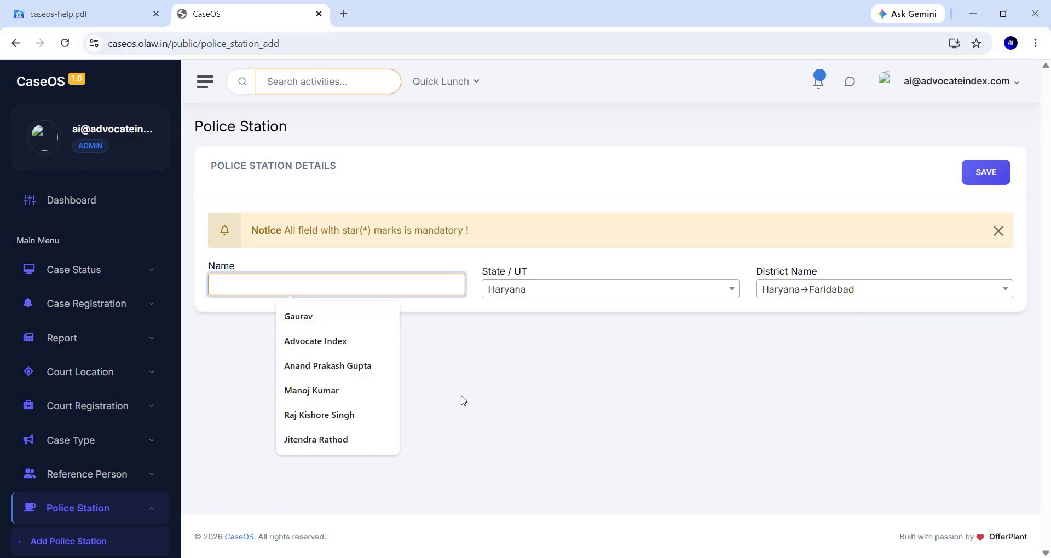
left_click(465, 309)
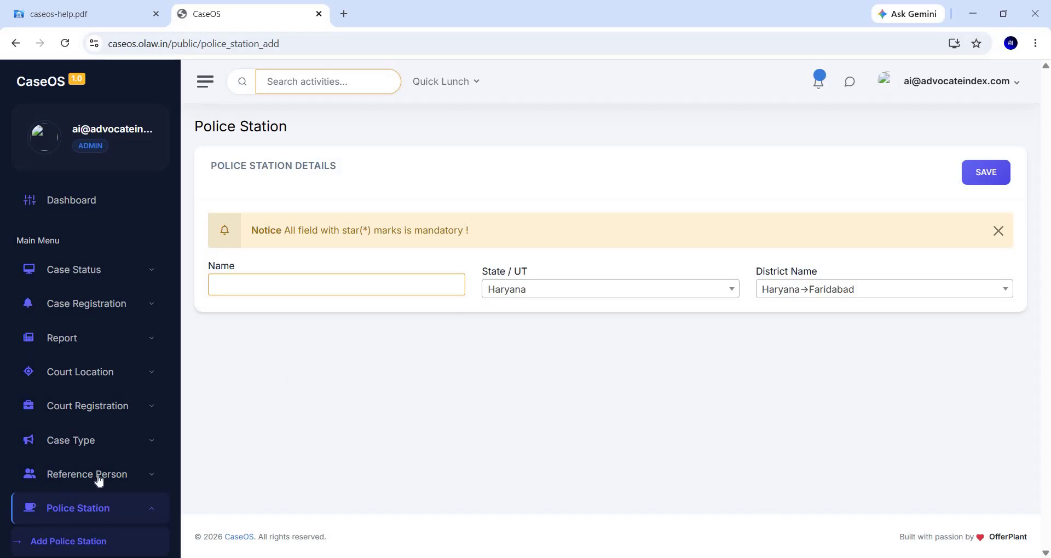
Step: Open the form for adding a new case registration
scroll(74, 509, "down", 2)
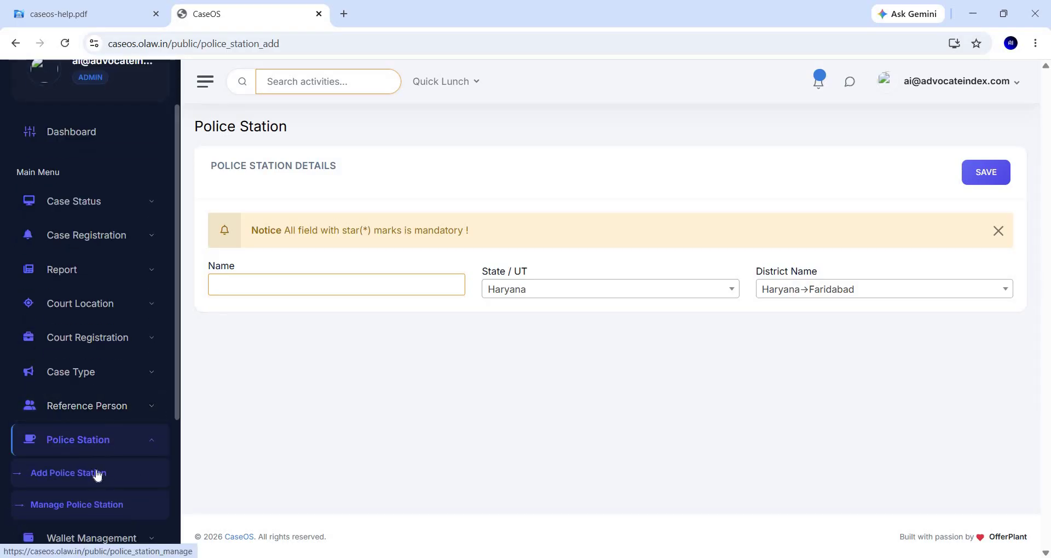
scroll(96, 472, "up", 2)
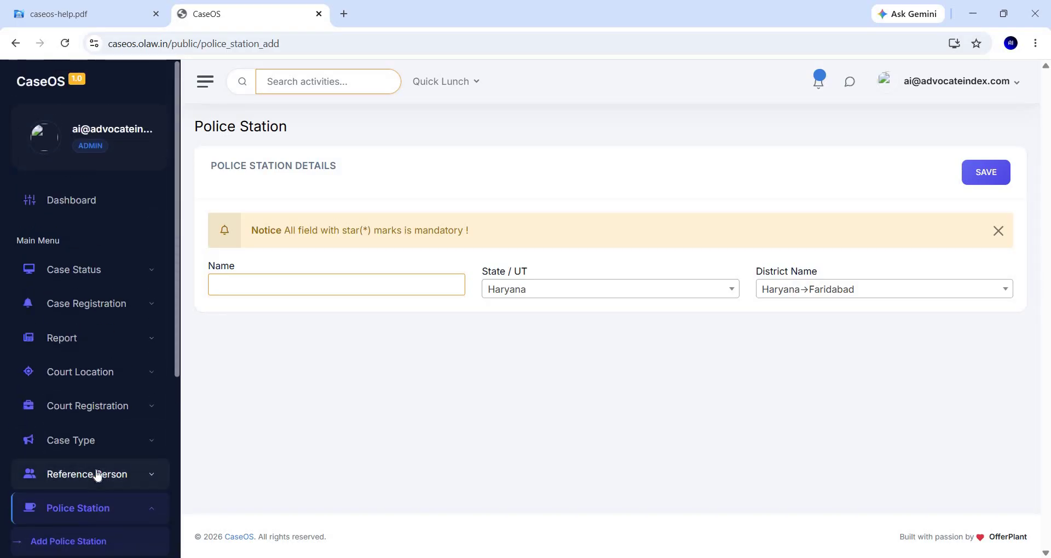
left_click(104, 310)
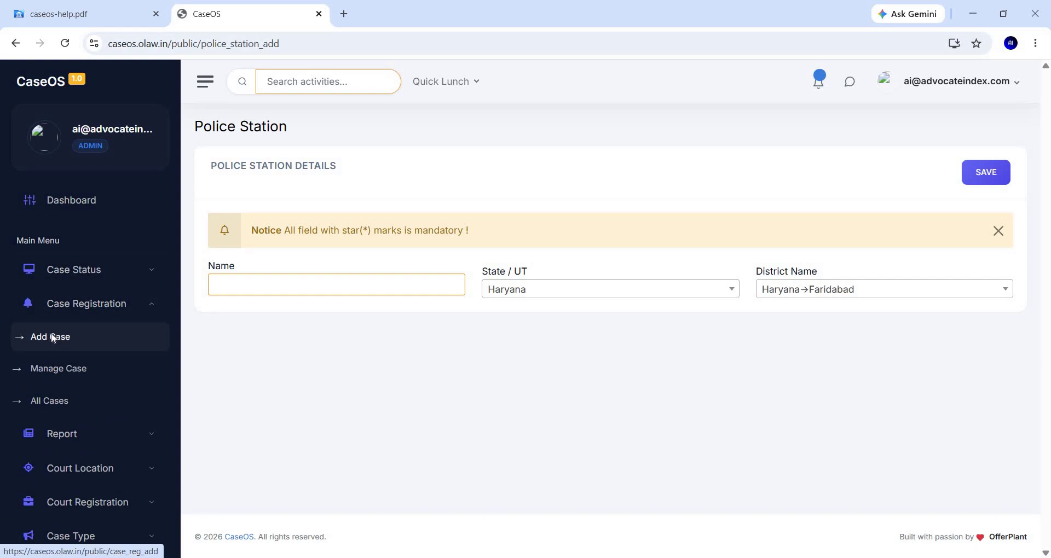
left_click(53, 337)
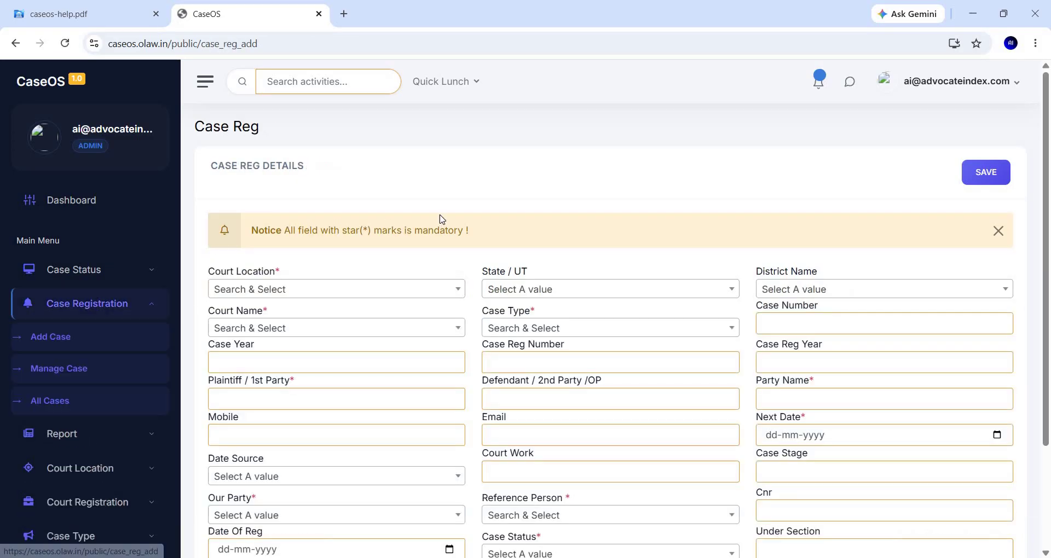
Step: Check which Court Location, Court Name and Case Type options the case registration form offers
left_click(395, 292)
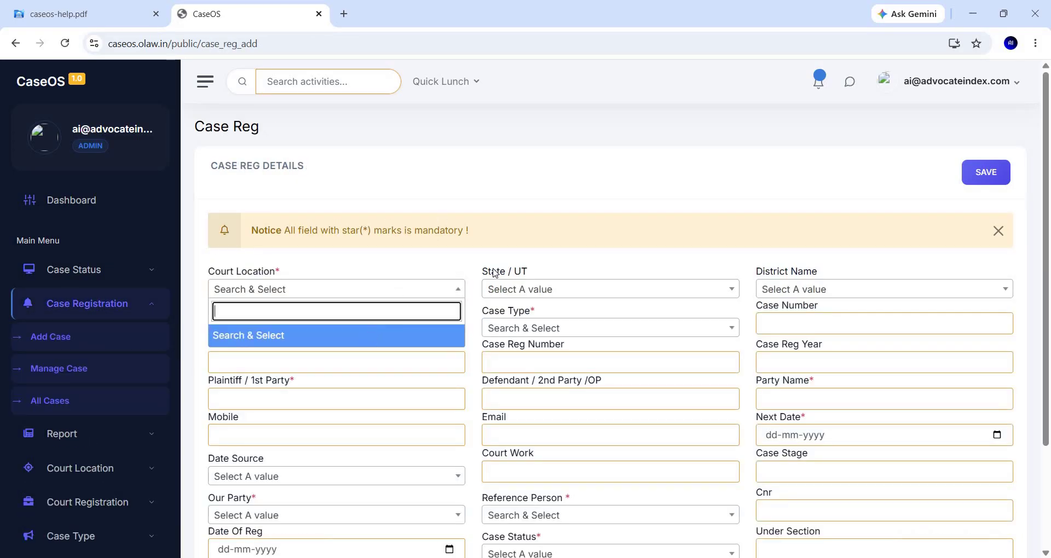
left_click(352, 334)
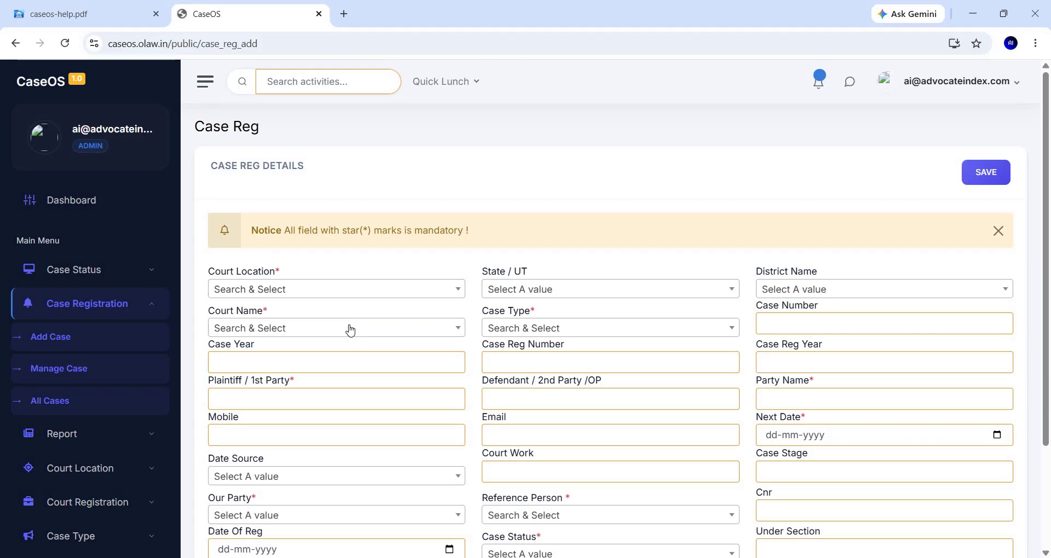
left_click(350, 331)
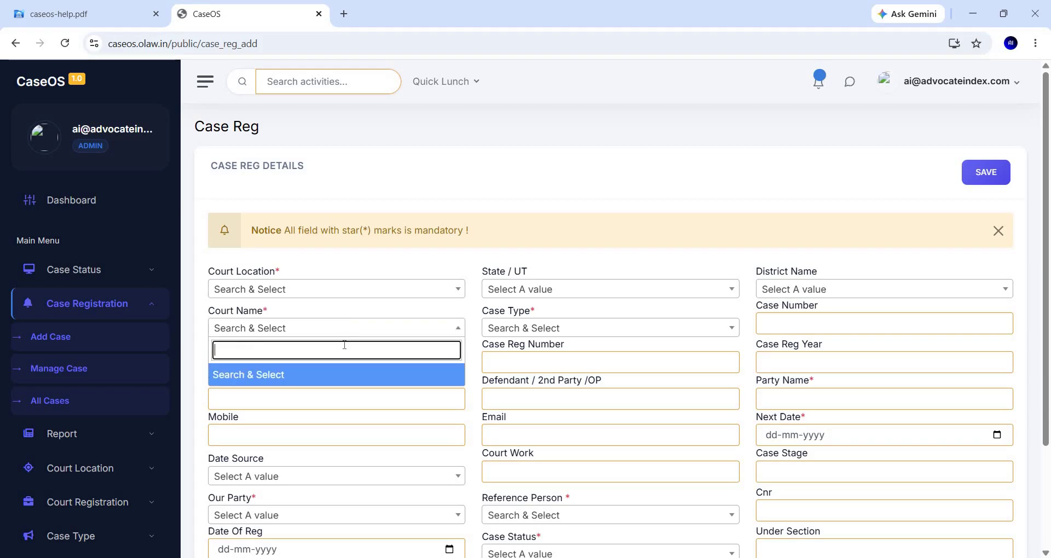
left_click(621, 327)
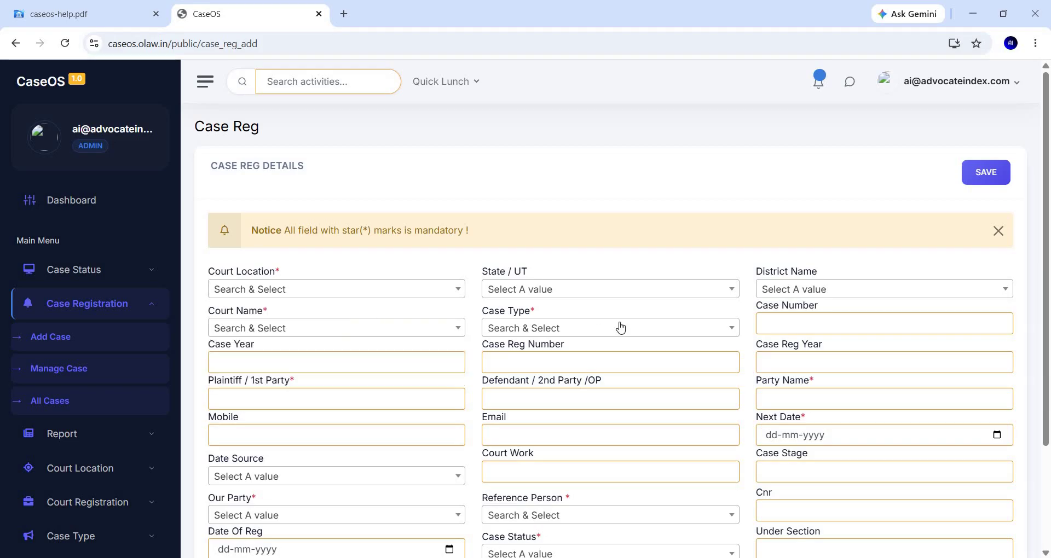
left_click(621, 327)
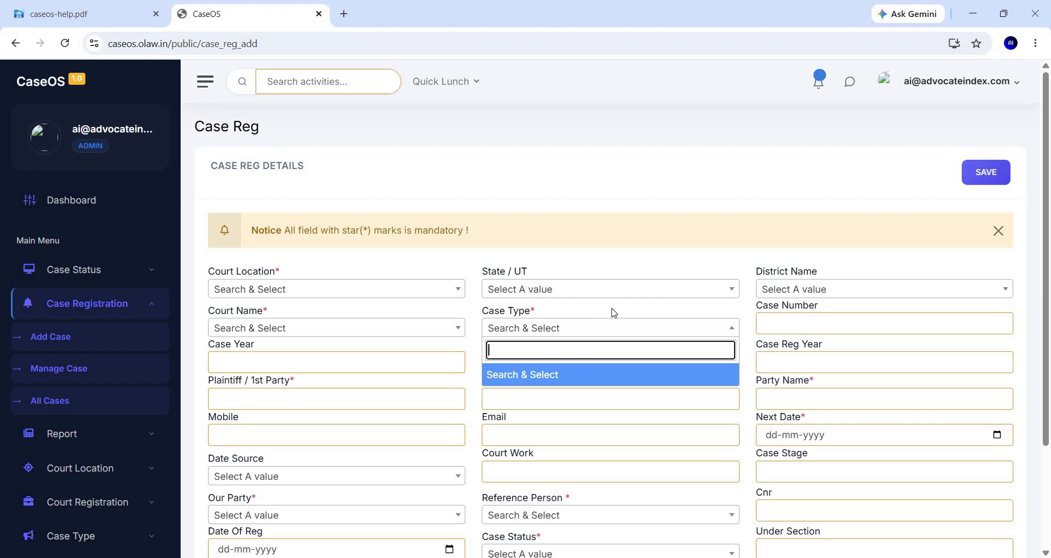
left_click(300, 390)
Step: Inspect the Plaintiff / 1st Party, Defendant / 2nd Party, Party Name, Mobile and Email fields of the case form without filling them
scroll(318, 323, "down", 2)
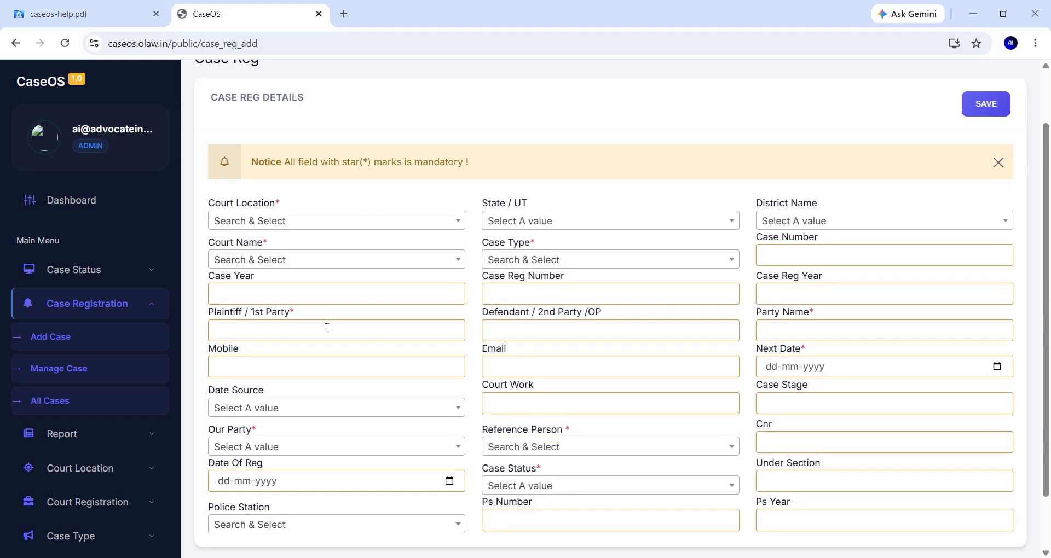
left_click(327, 327)
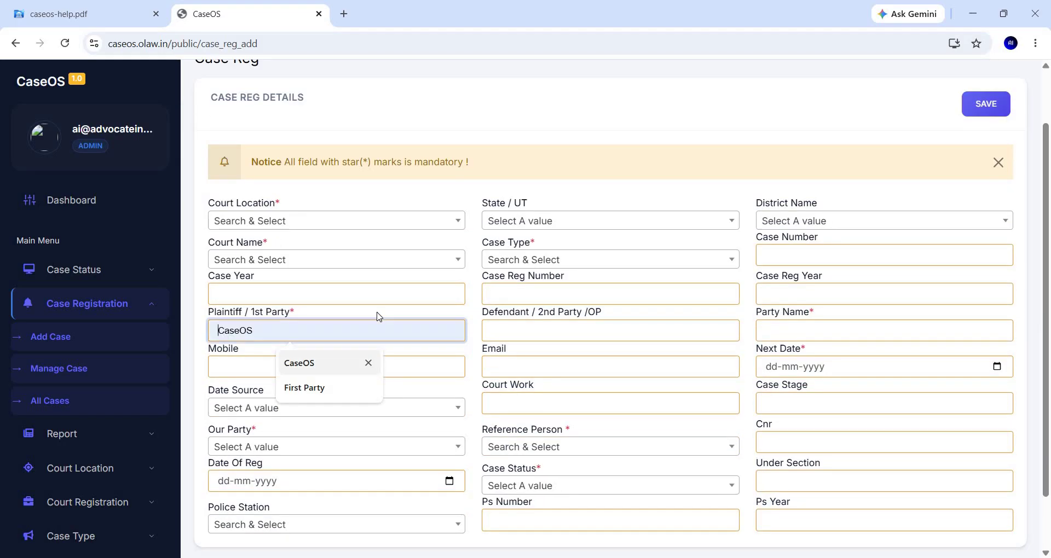
left_click(573, 329)
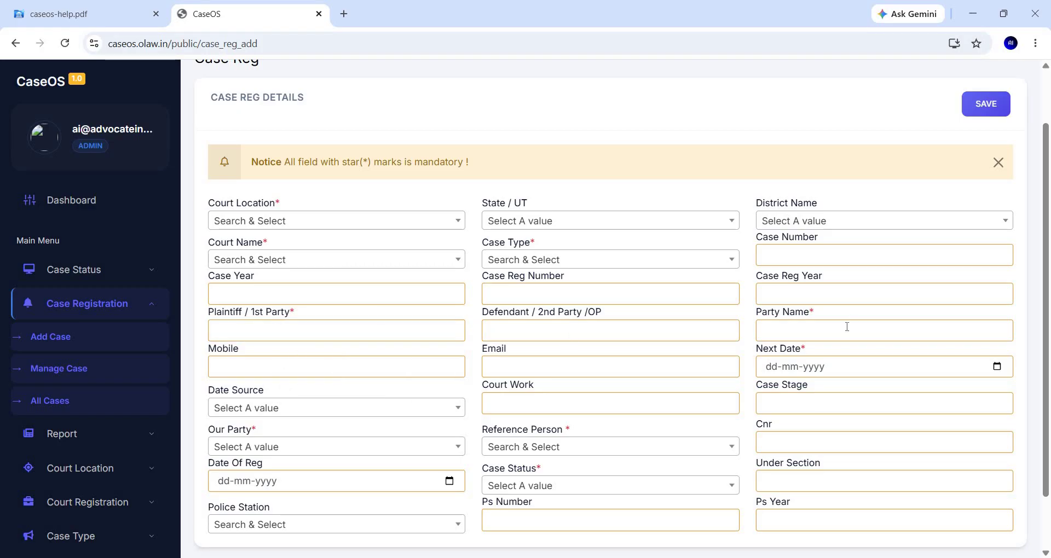
left_click(816, 331)
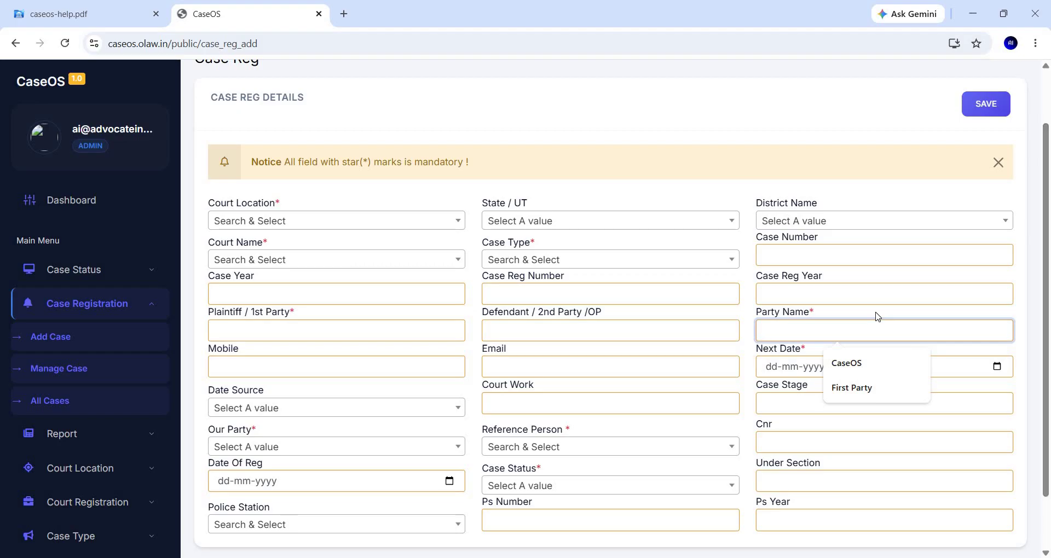
left_click(313, 393)
left_click(414, 362)
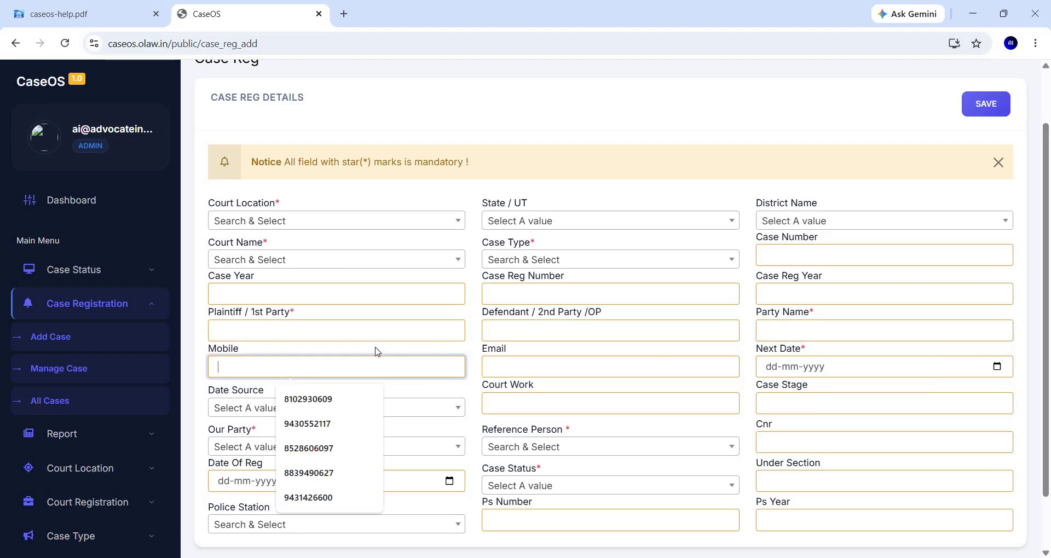
left_click(545, 369)
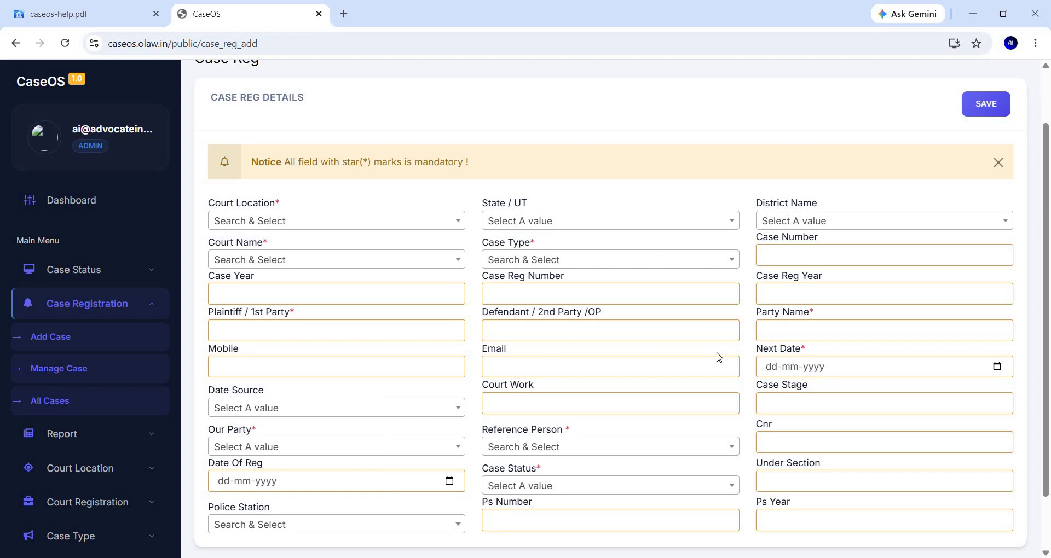
Step: Check which Date Source options the case registration form offers, leaving the field unset
left_click(326, 409)
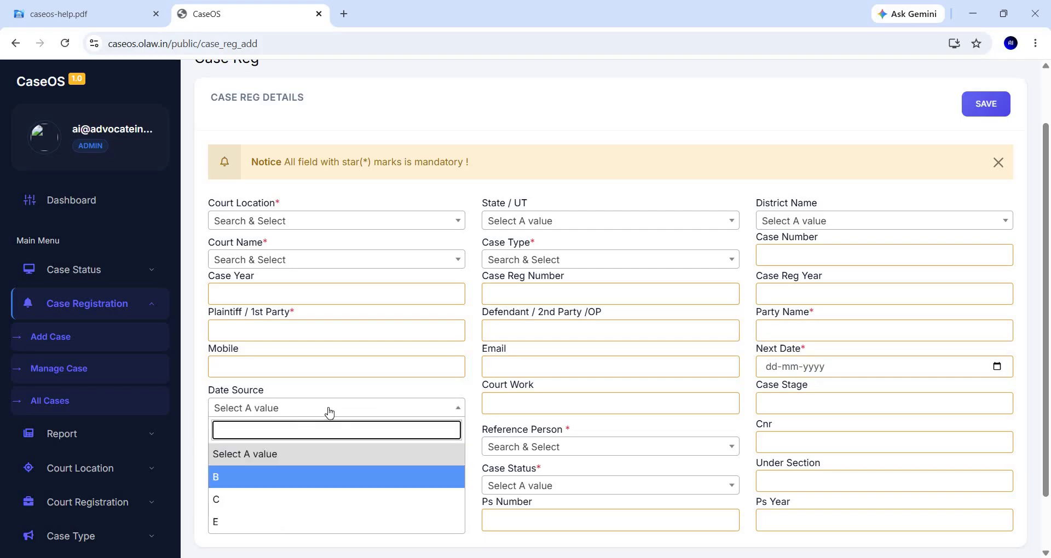
left_click(340, 396)
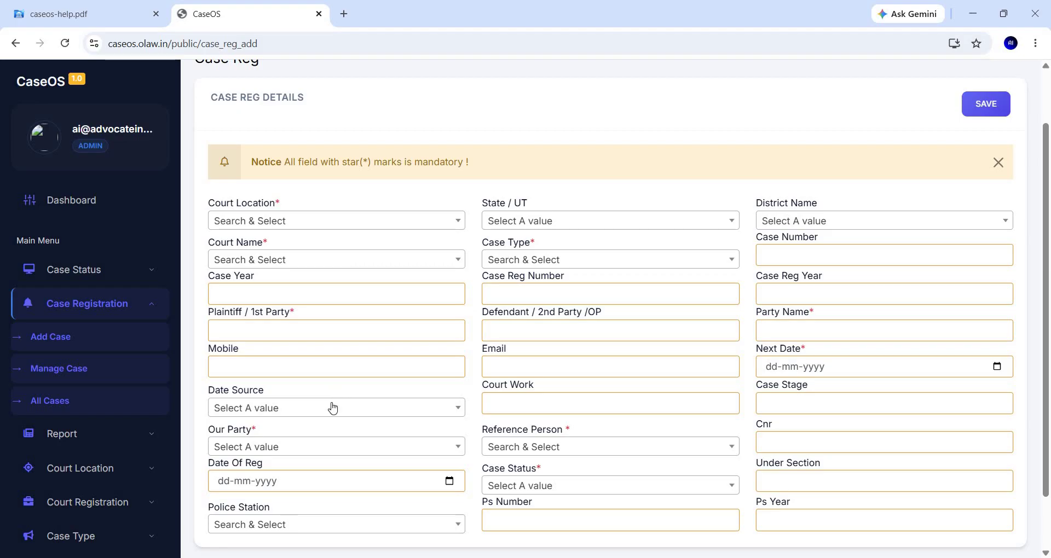
left_click(333, 408)
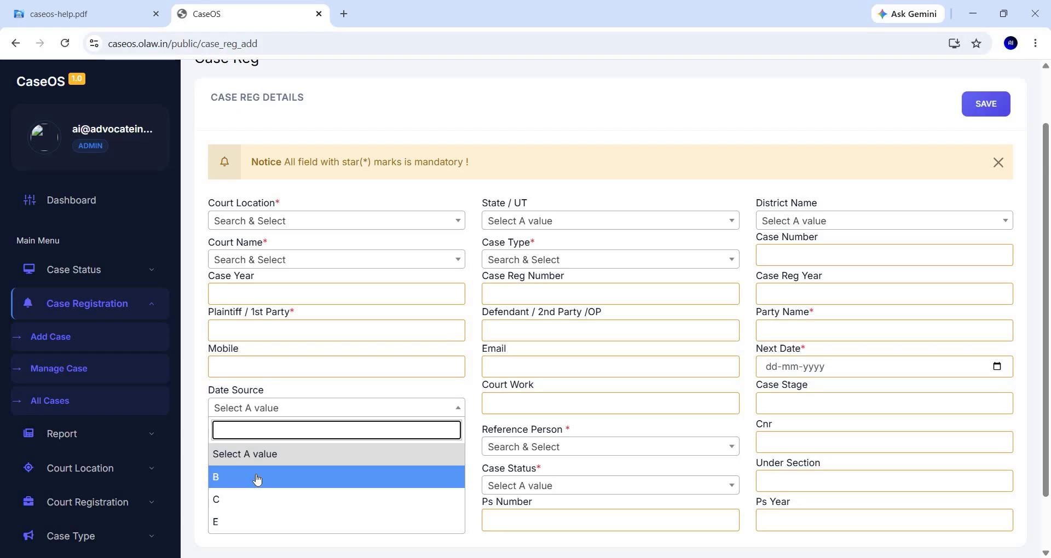
left_click(332, 417)
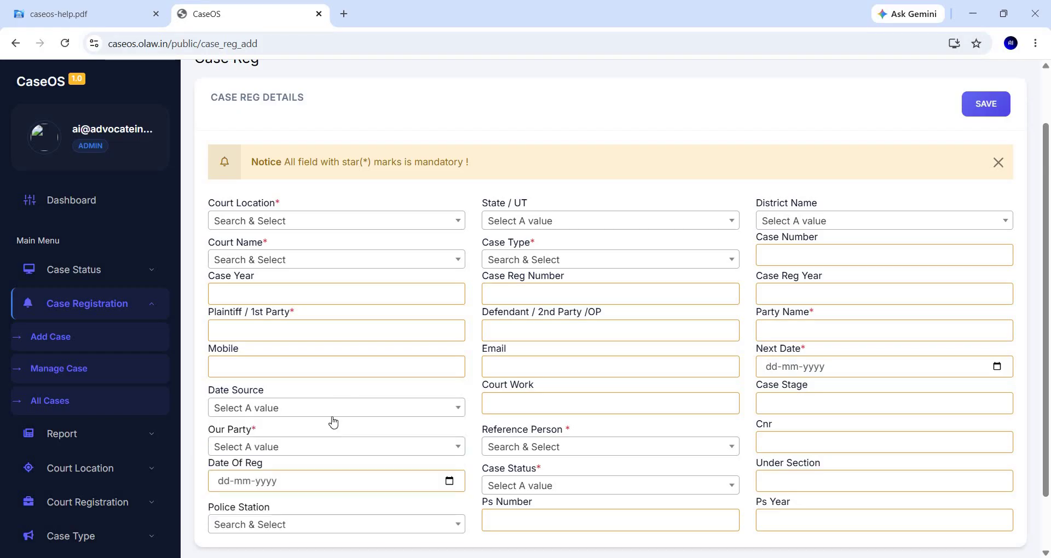
left_click(333, 411)
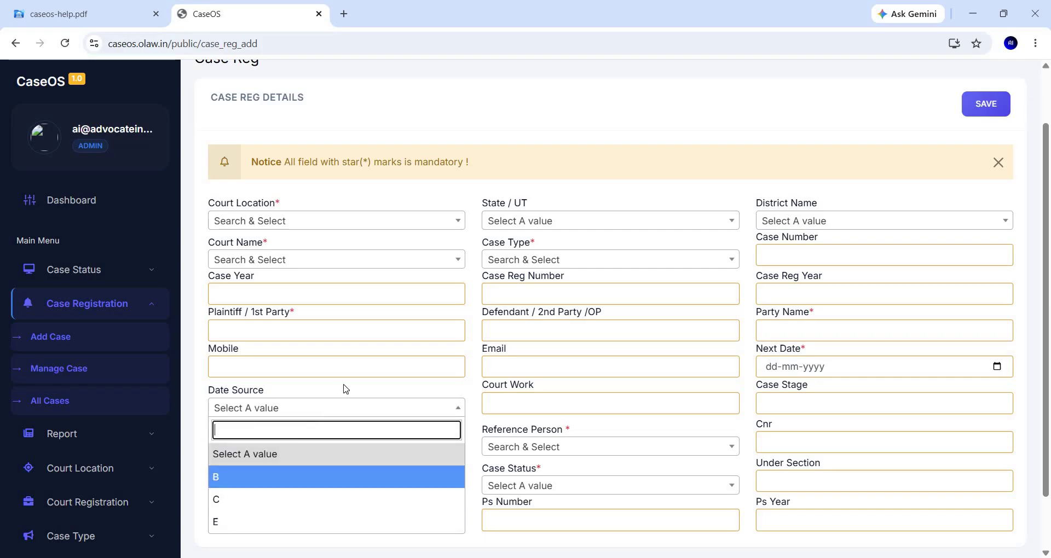
key("Escape")
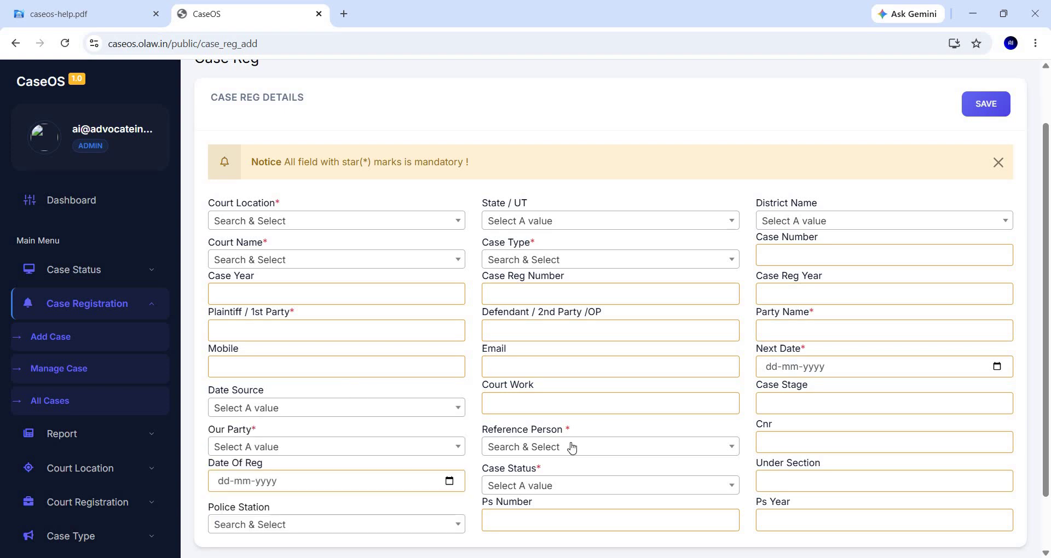
Step: Check the case form's Reference Person options and the Ref Type options on the form for adding a reference person
left_click(572, 450)
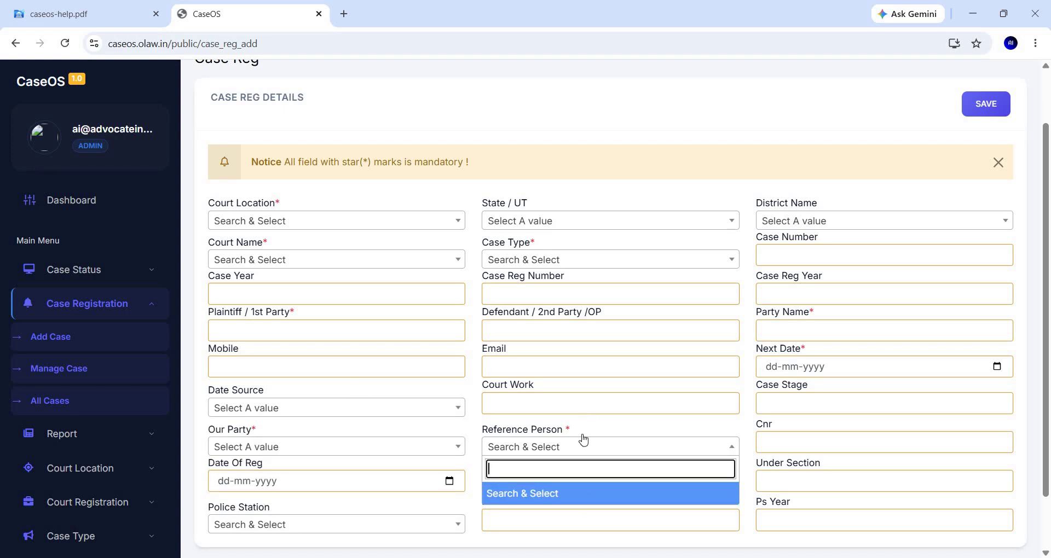
scroll(579, 435, "down", 1)
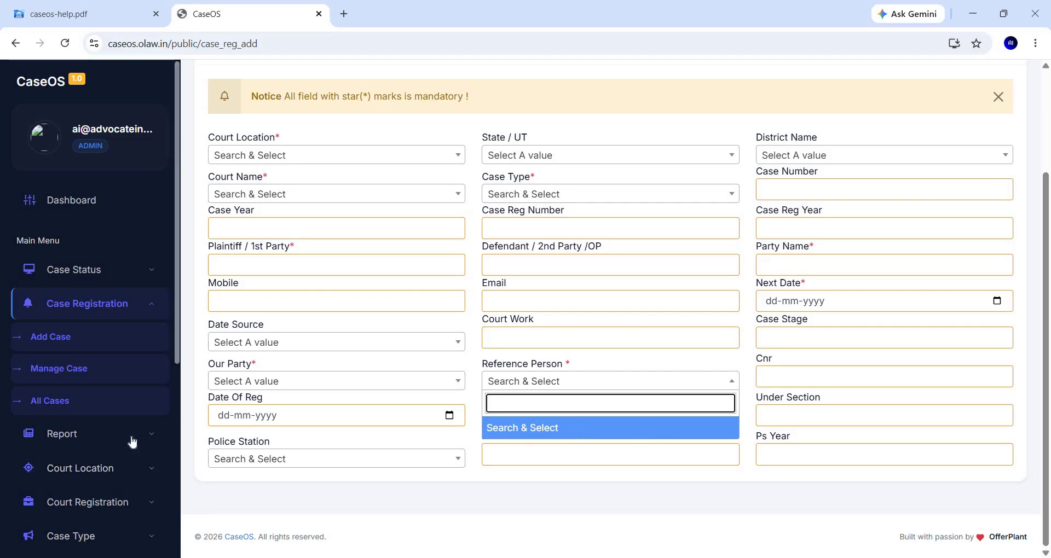
scroll(132, 438, "down", 1)
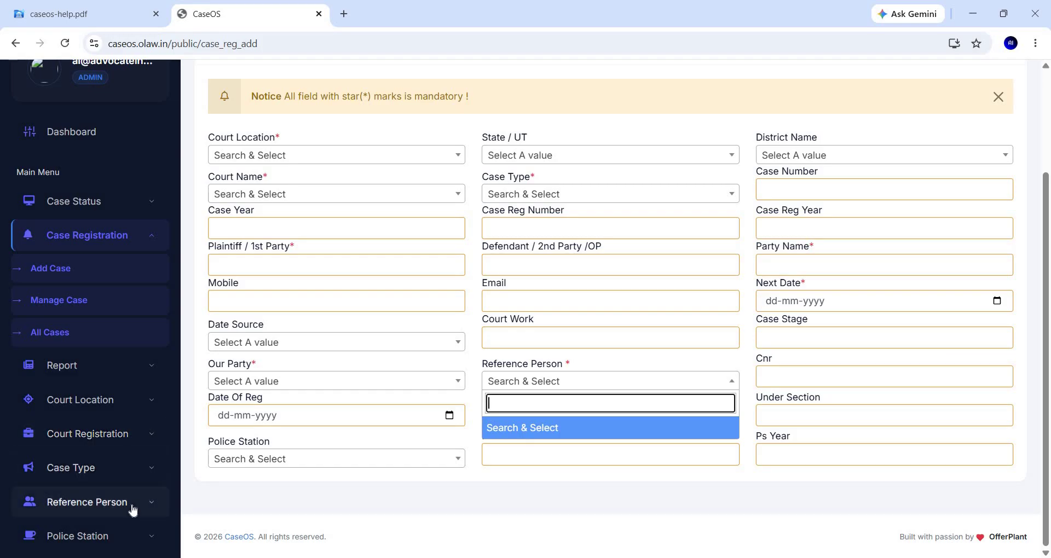
left_click(114, 502)
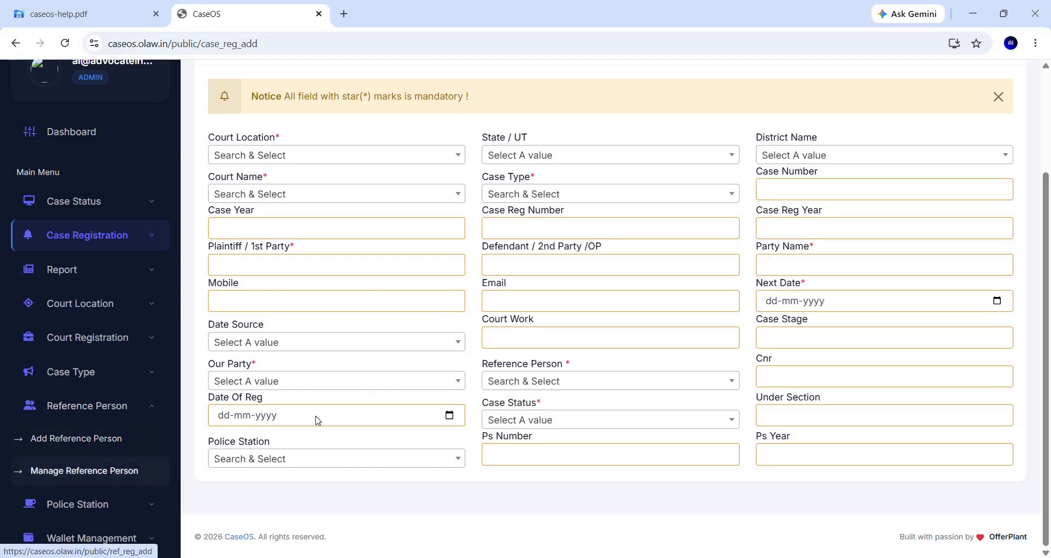
left_click(76, 440)
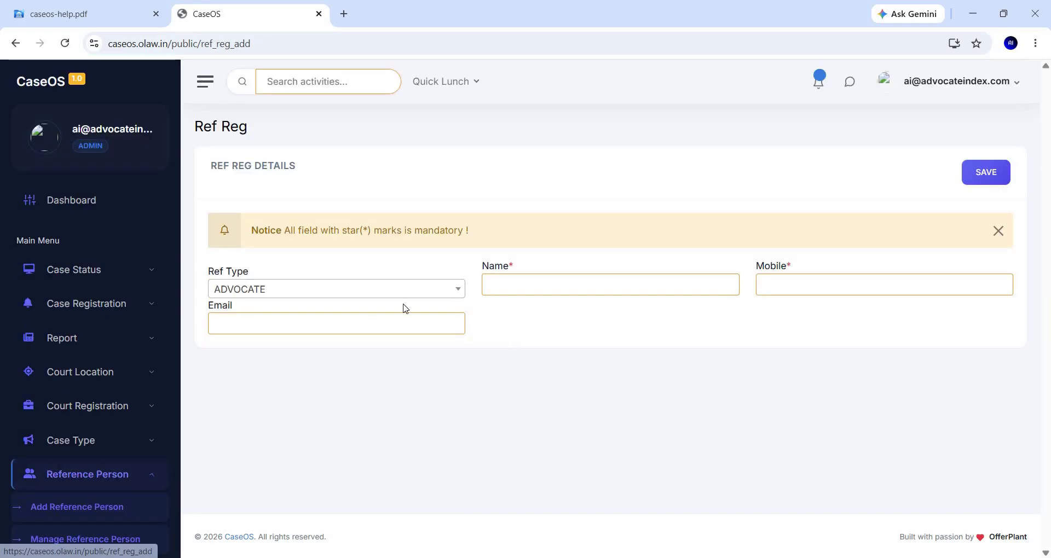
left_click(364, 289)
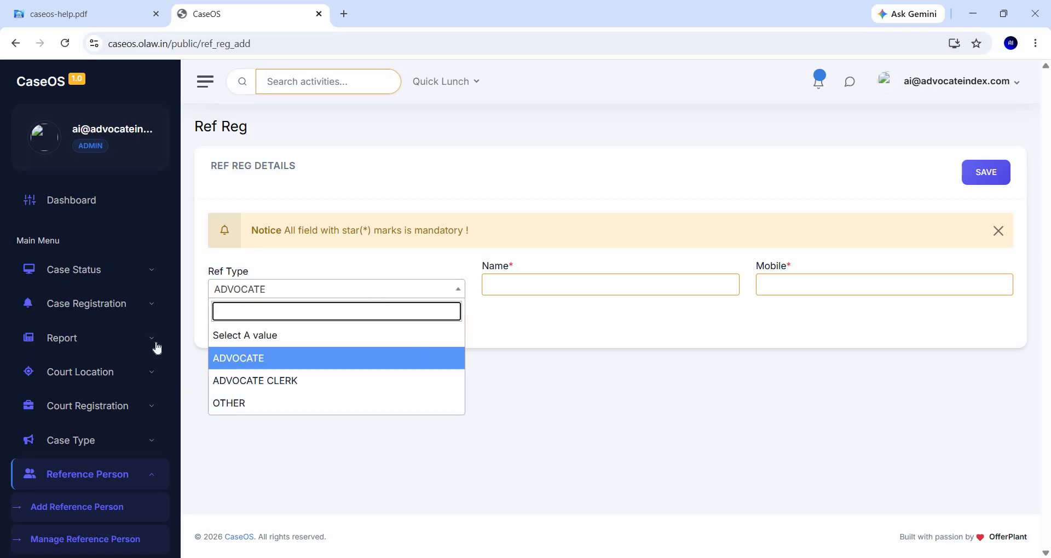
Step: Return to the form for adding a case and check which Case Status options it offers
left_click(109, 297)
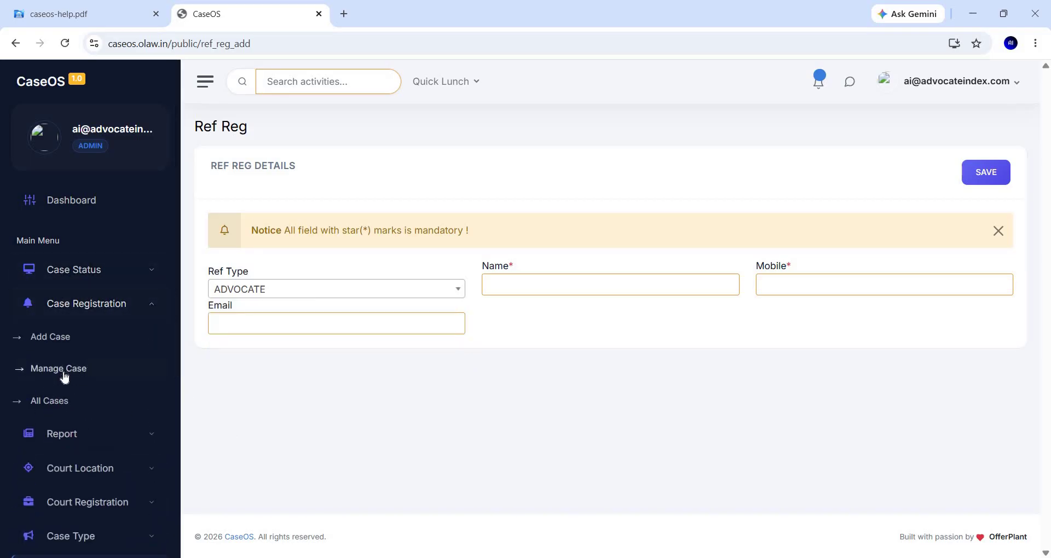
left_click(60, 340)
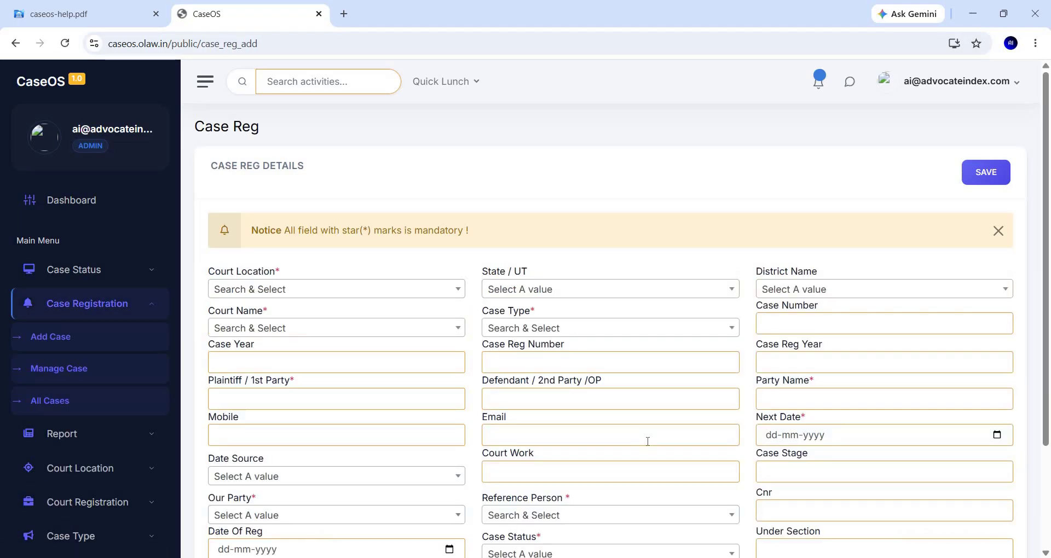
scroll(610, 433, "down", 3)
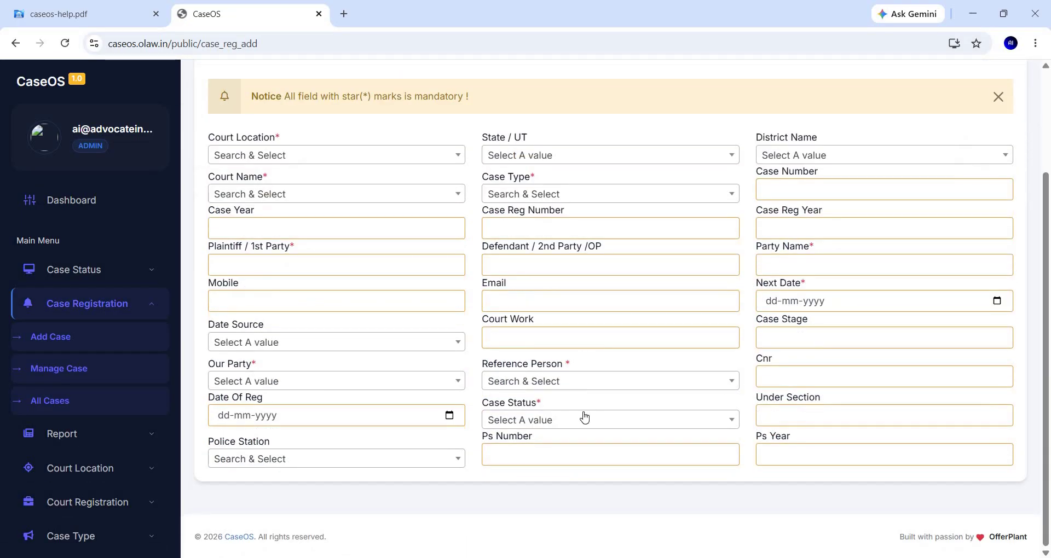
left_click(583, 420)
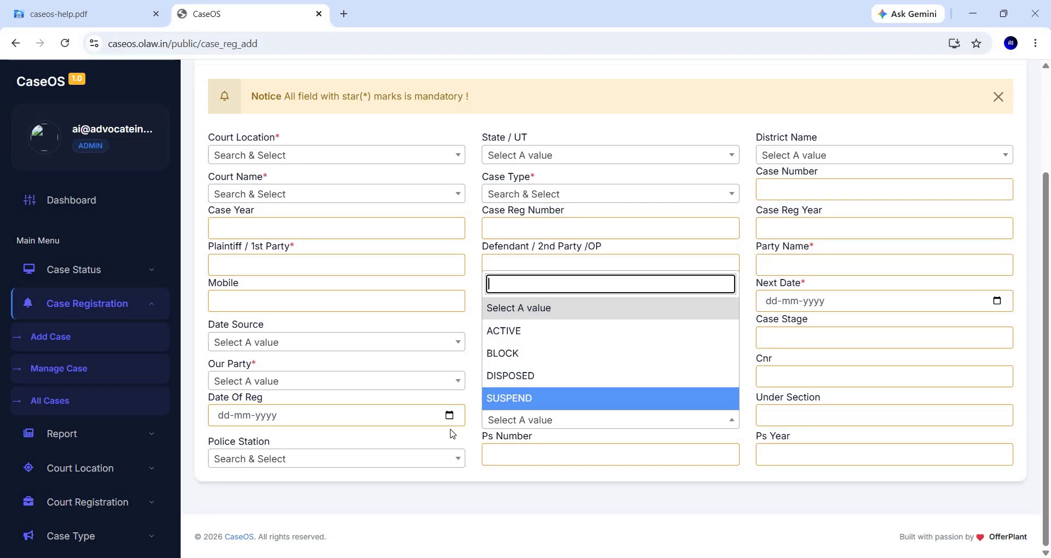
Step: Check the case form's Police Station options and the Ps Year field without entering anything
left_click(388, 463)
left_click(388, 466)
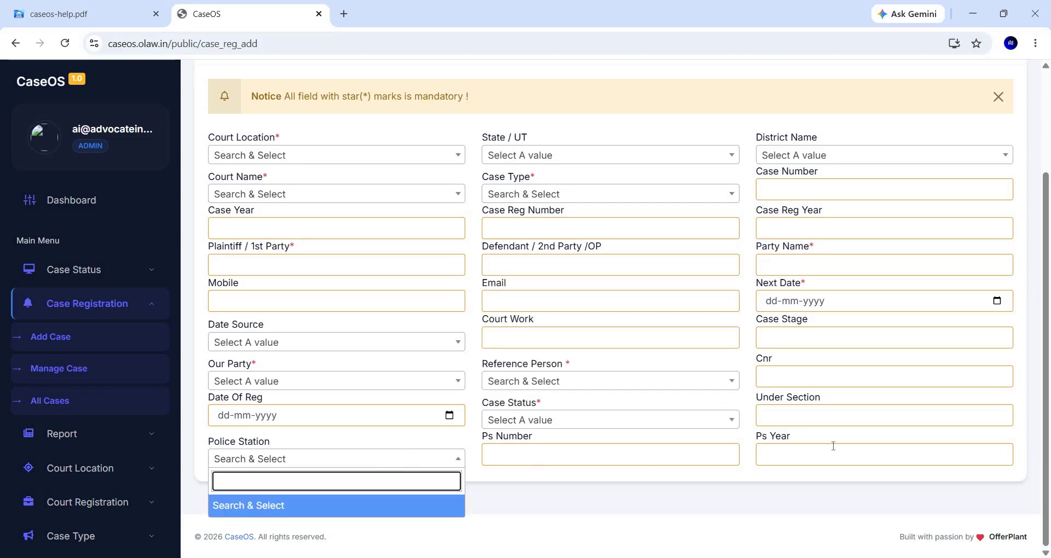
key("Tab")
key("Tab")
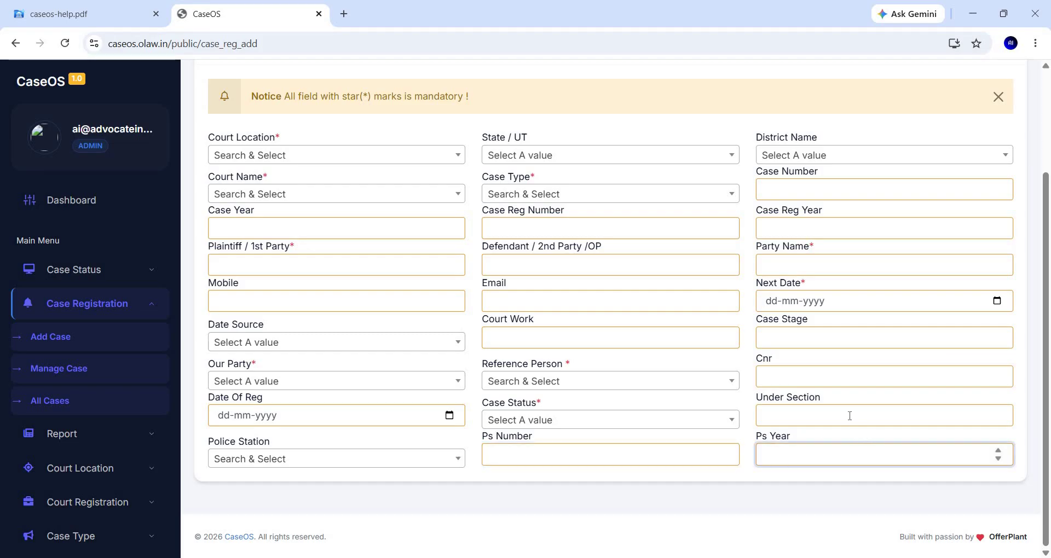
Step: Inspect the Under Section, Cnr and Case Stage fields of the case form, leaving them empty
left_click(849, 416)
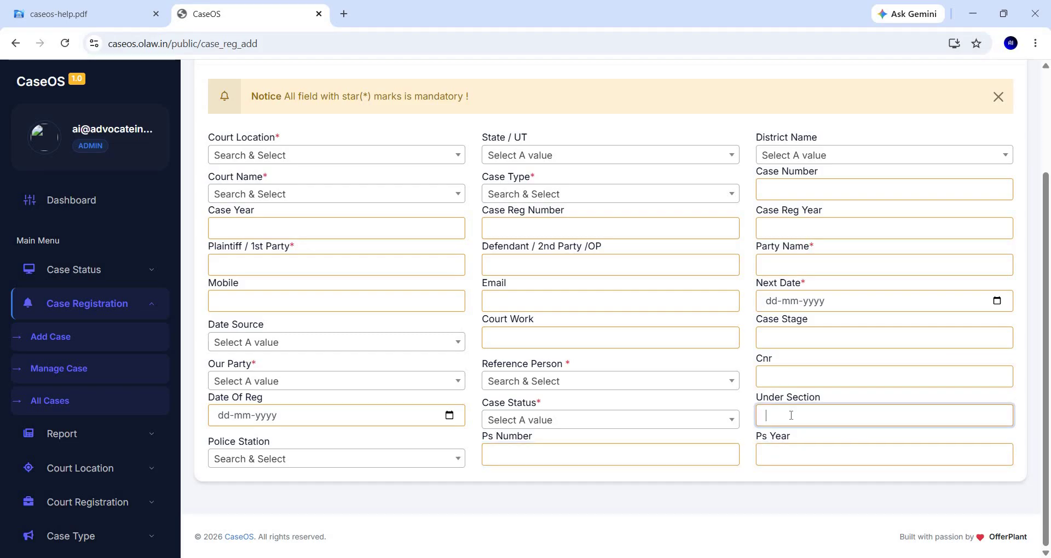
left_click(783, 373)
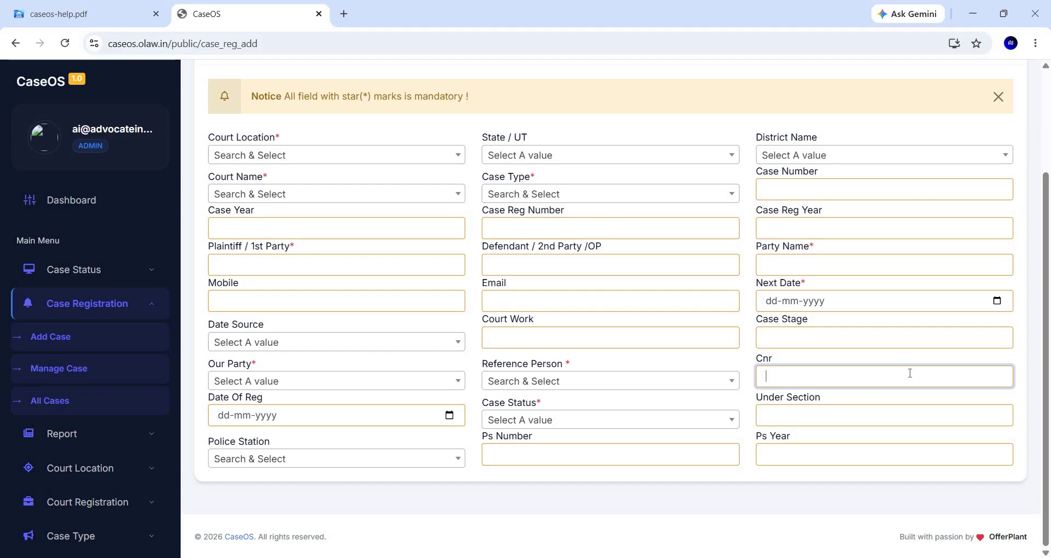
left_click(844, 333)
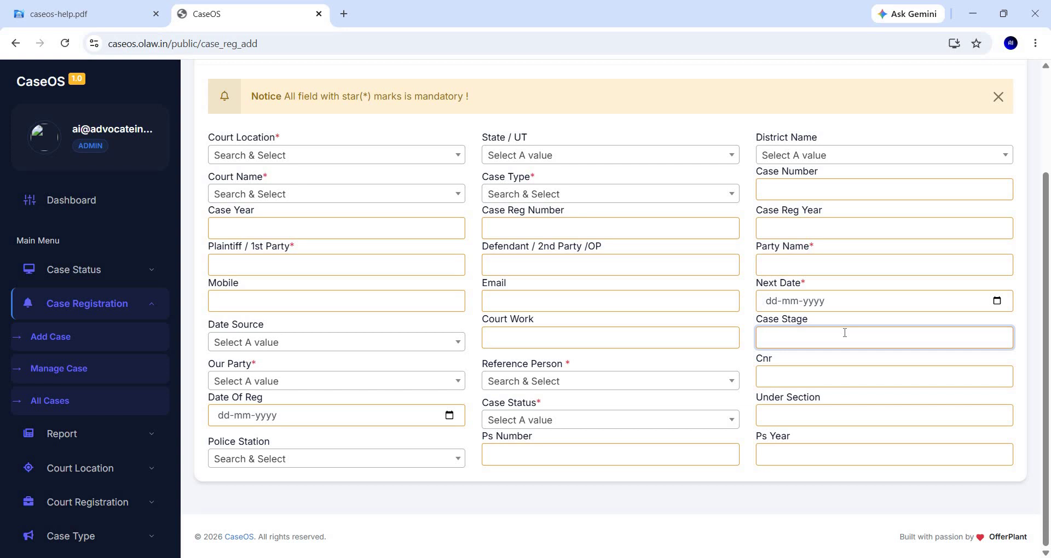
Step: Open the Case Status page for adding the next date to a case
scroll(844, 333, "up", 3)
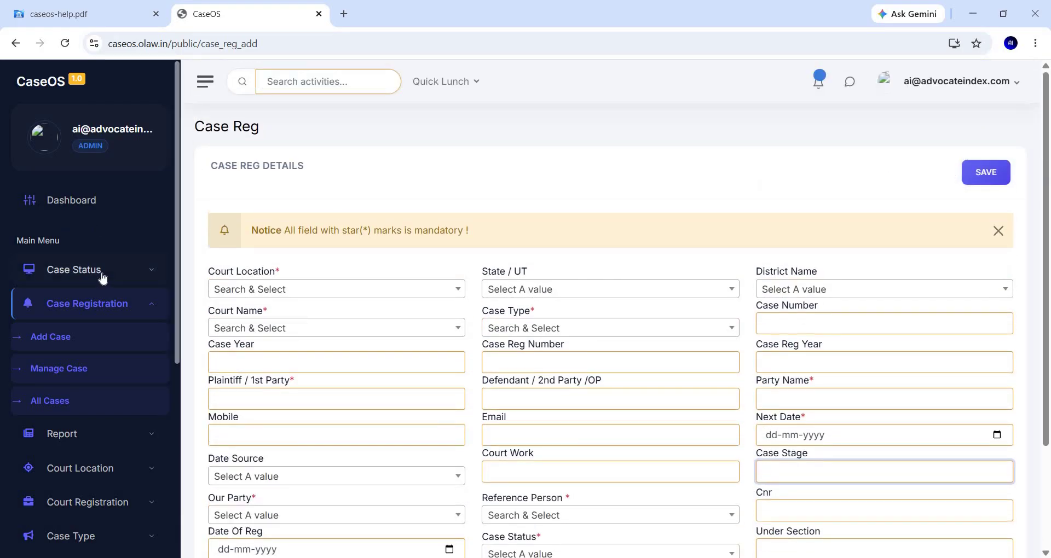
left_click(60, 274)
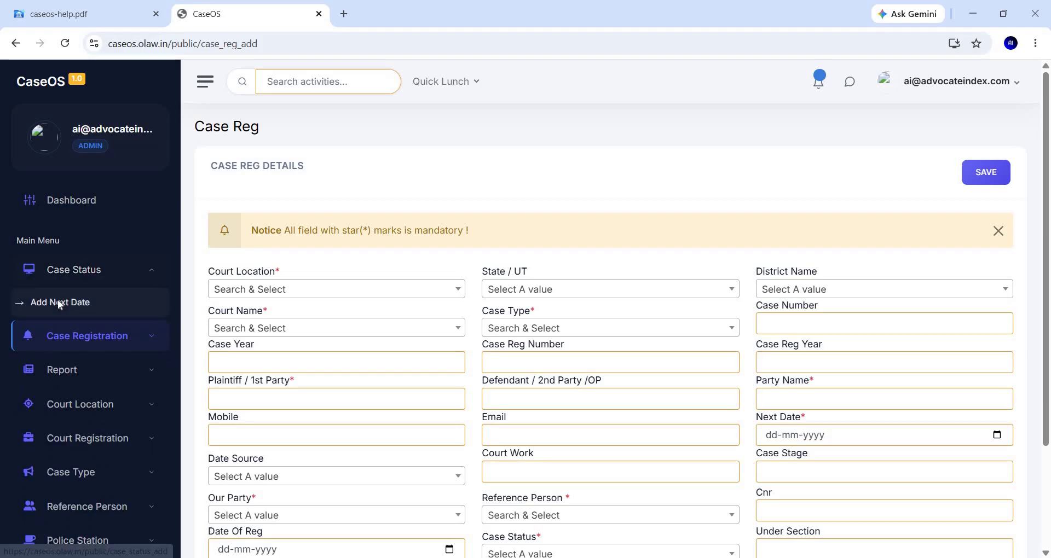
left_click(61, 303)
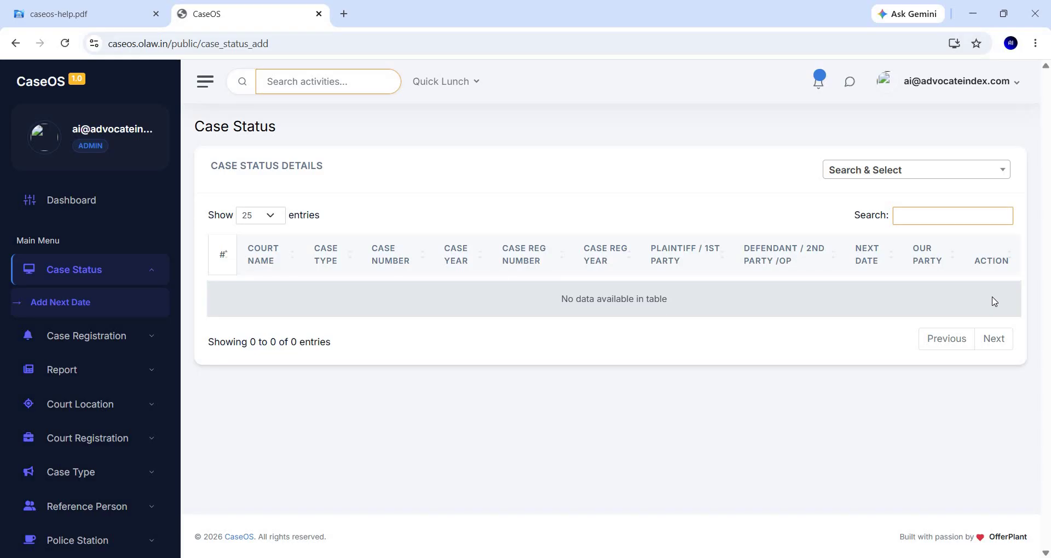
Step: Open the Daily Report page and view the printable Task Report for 13-04-2026, examining its name and task entries
left_click(124, 373)
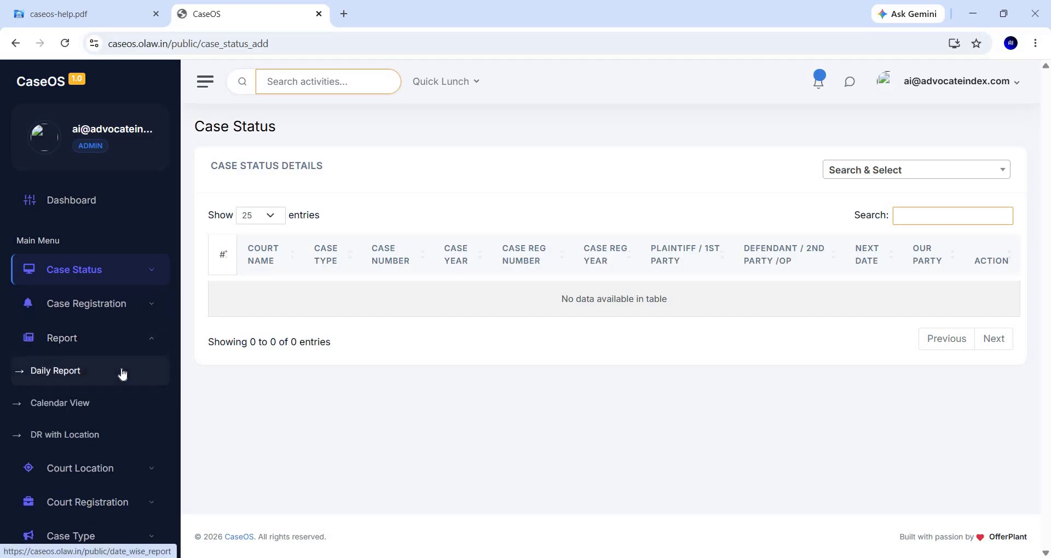
left_click(63, 376)
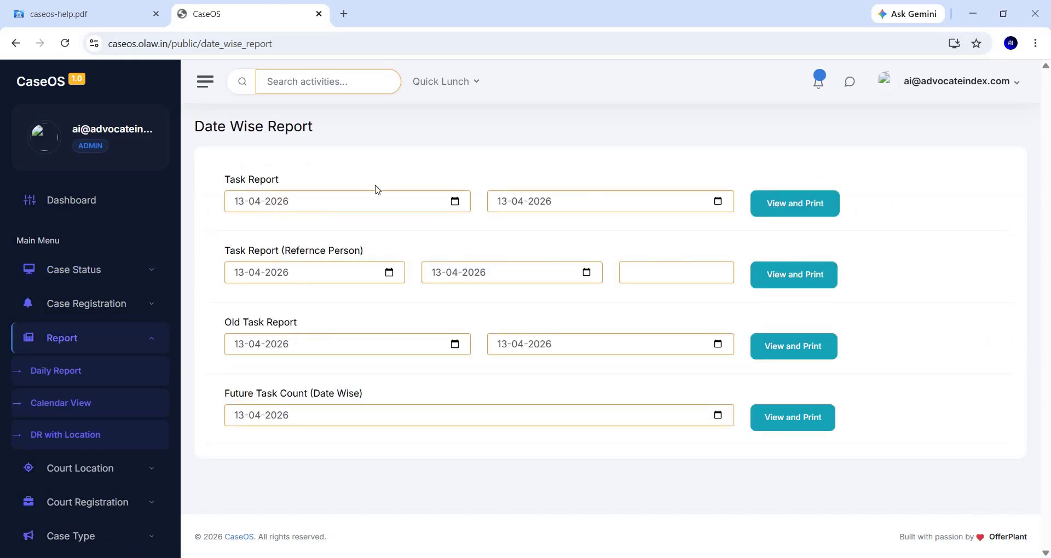
left_click(790, 202)
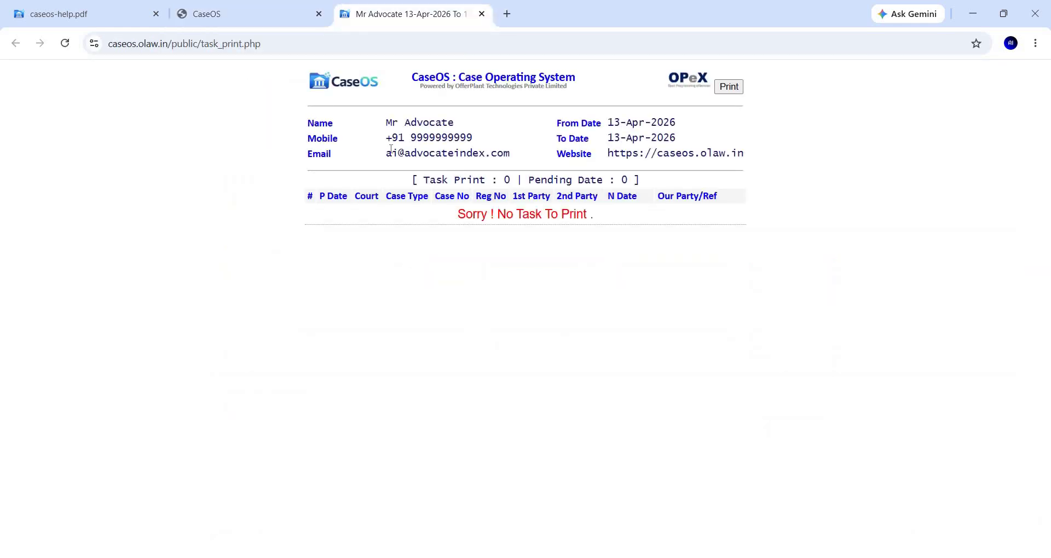
double_click(477, 129)
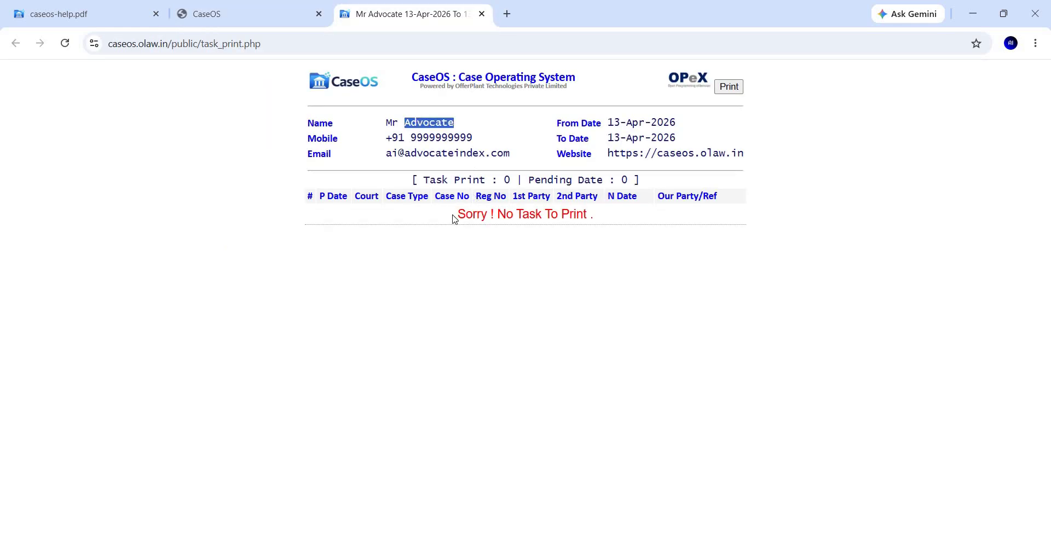
triple_click(473, 214)
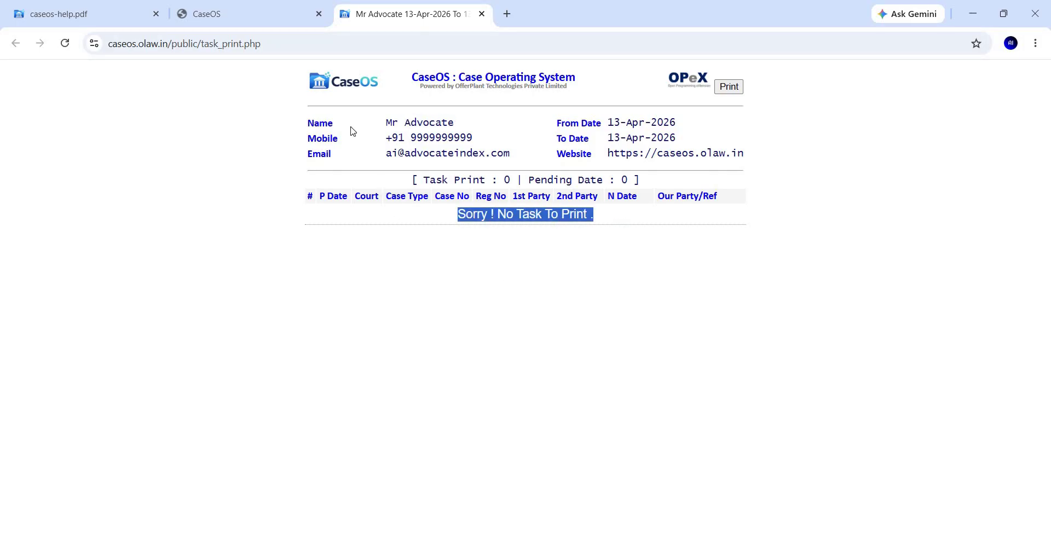
Step: Return to the CaseOS browser tab and review the April-2026 tasks in the report's Calendar View
left_click(218, 7)
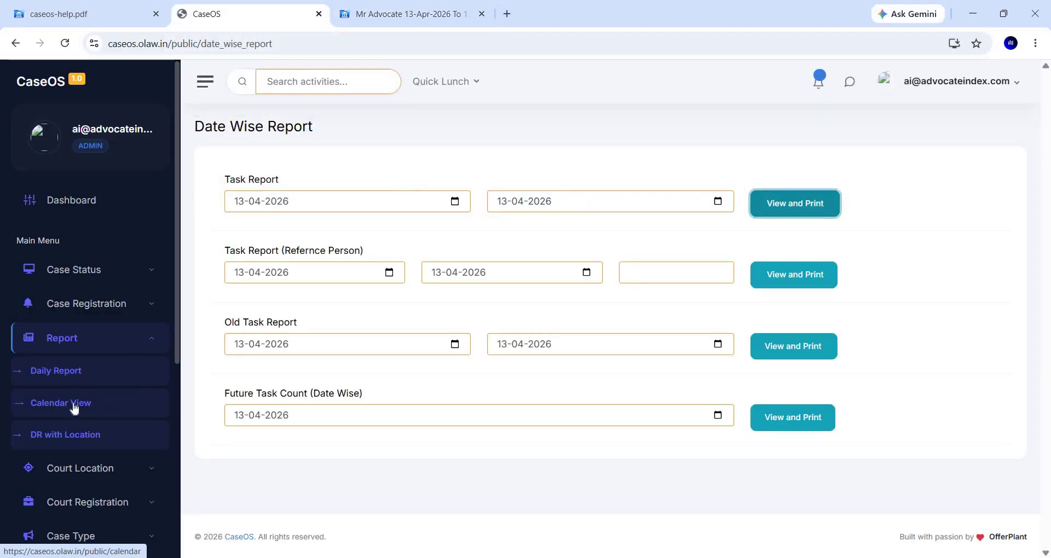
left_click(75, 405)
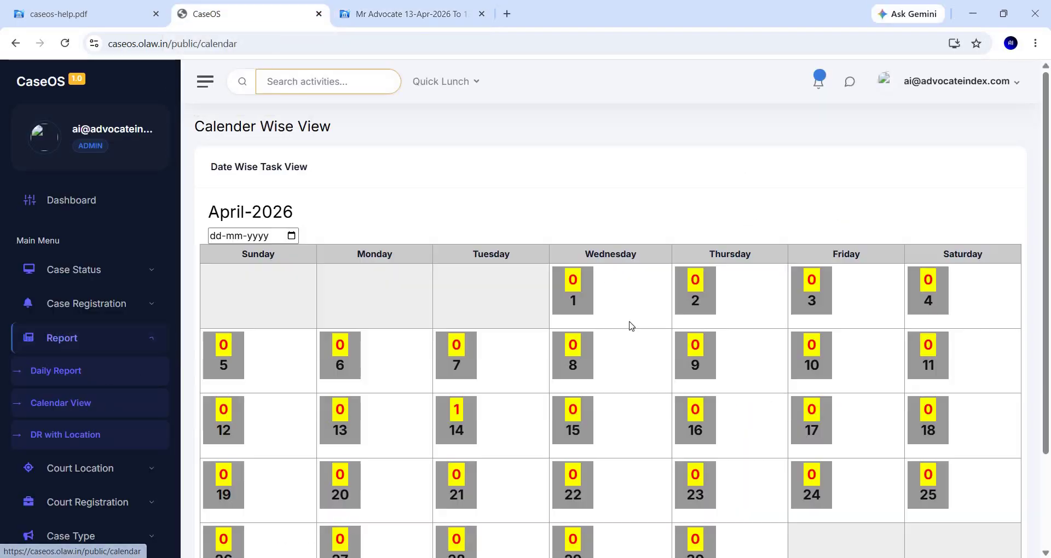
scroll(656, 325, "down", 3)
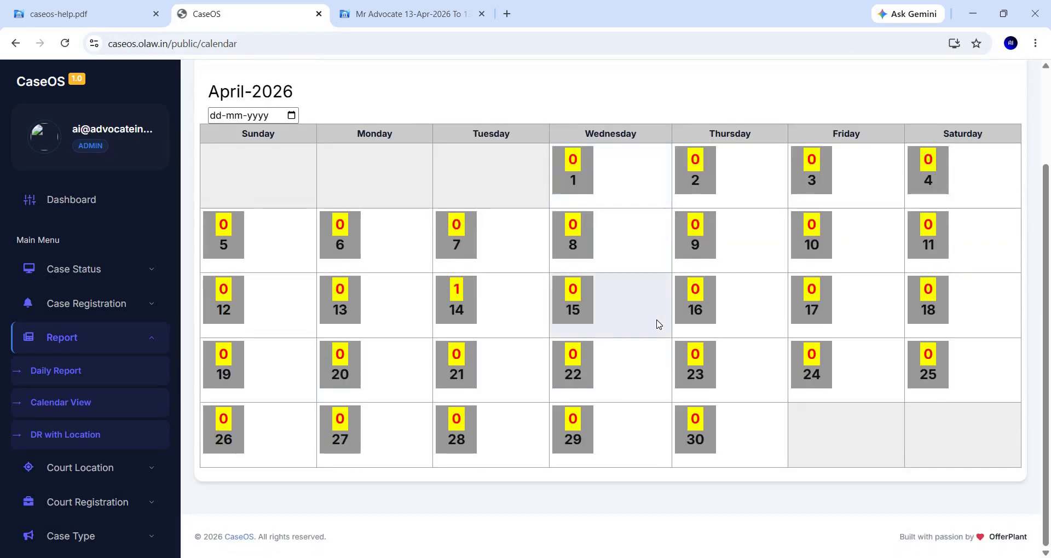
scroll(285, 424, "up", 1)
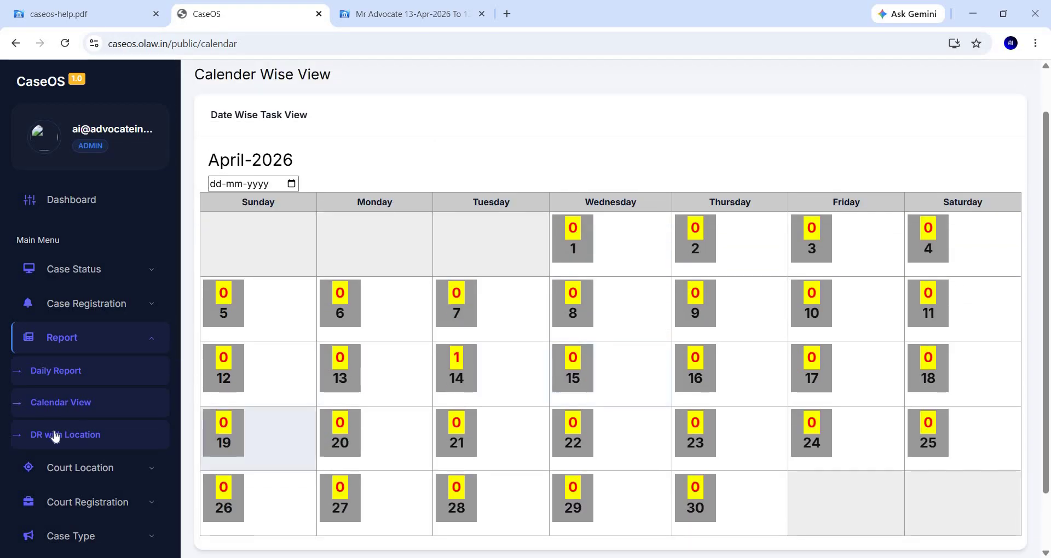
Step: Open the date-wise report with location and check the Task Report's location selector without choosing a location
left_click(63, 433)
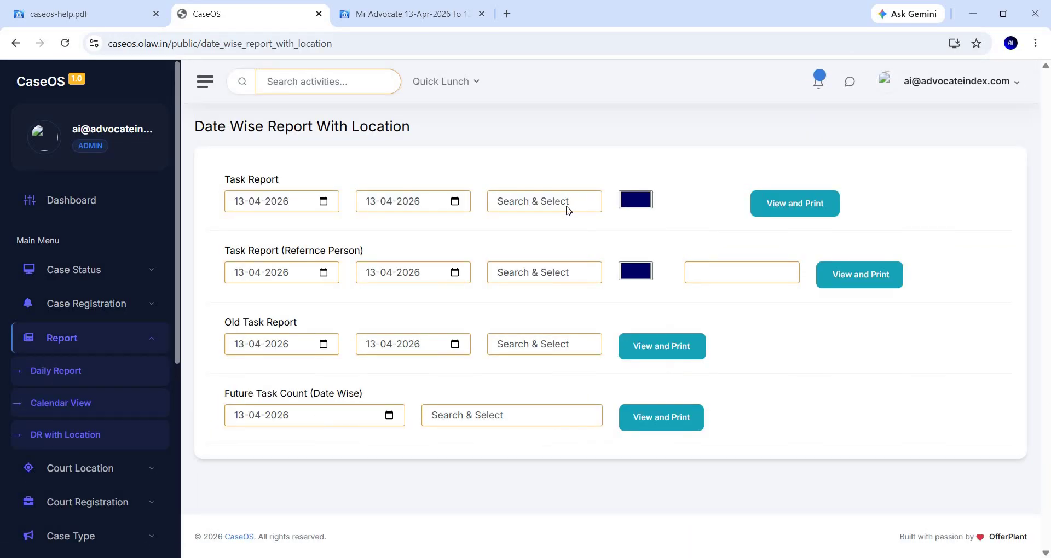
left_click(566, 204)
left_click(566, 217)
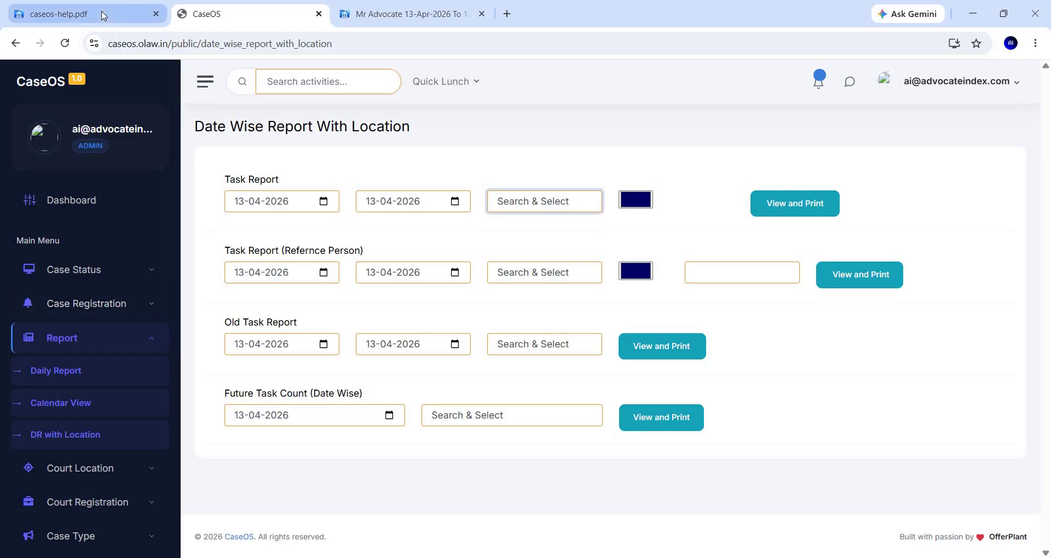
Step: Open the CaseOS dashboard and examine the counts on its summary cards, including the Case Type count
left_click(91, 204)
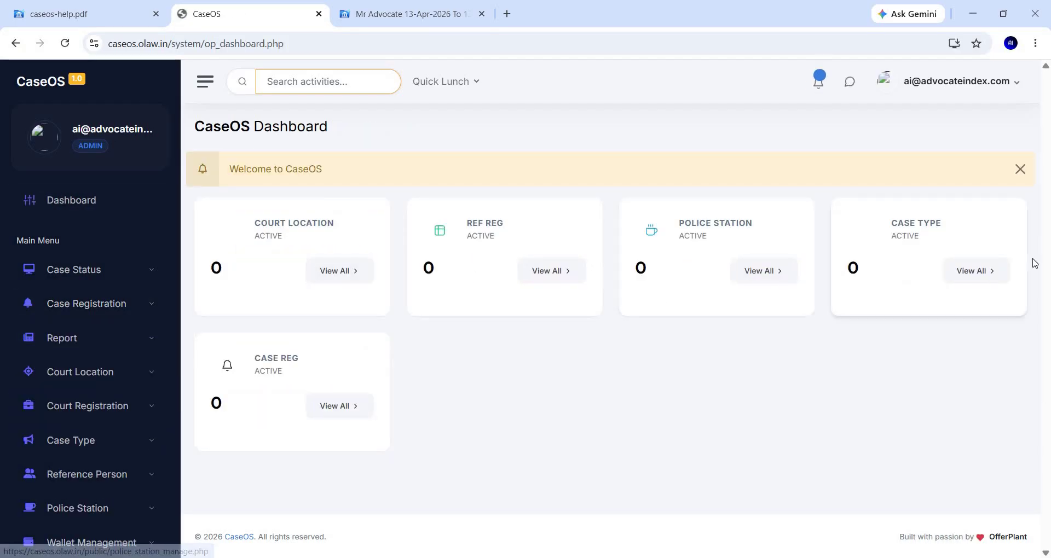
double_click(857, 268)
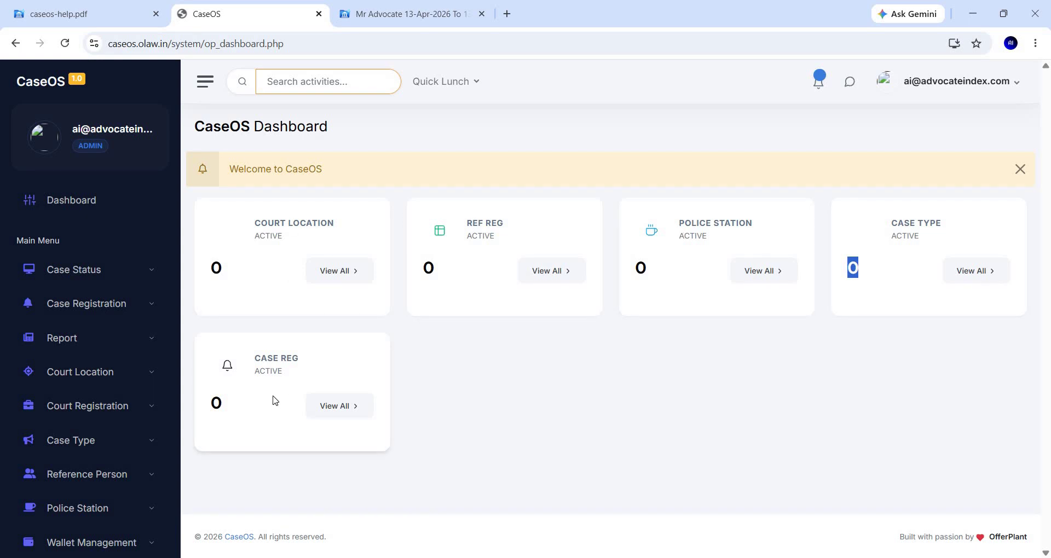
Step: Switch to caseos-help.pdf and review its pages from the required settings through Case Registration to Case Status Entry
left_click(120, 11)
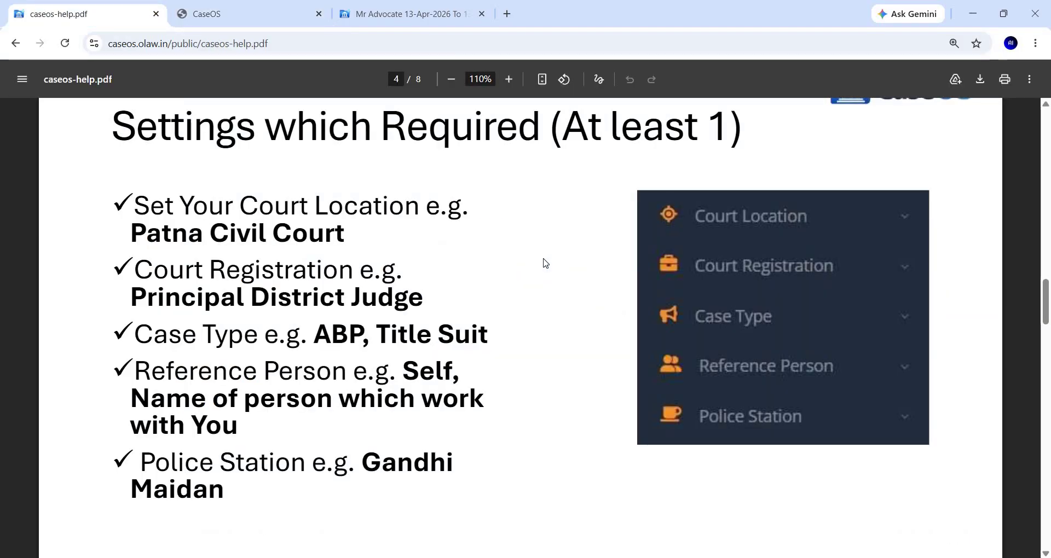
scroll(545, 263, "down", 6)
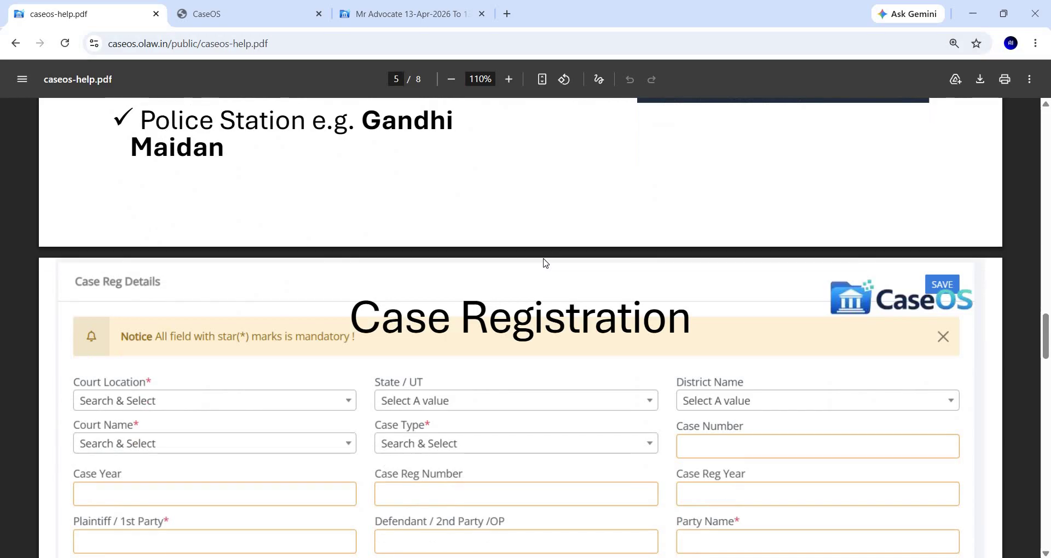
scroll(545, 264, "down", 1)
scroll(545, 263, "down", 2)
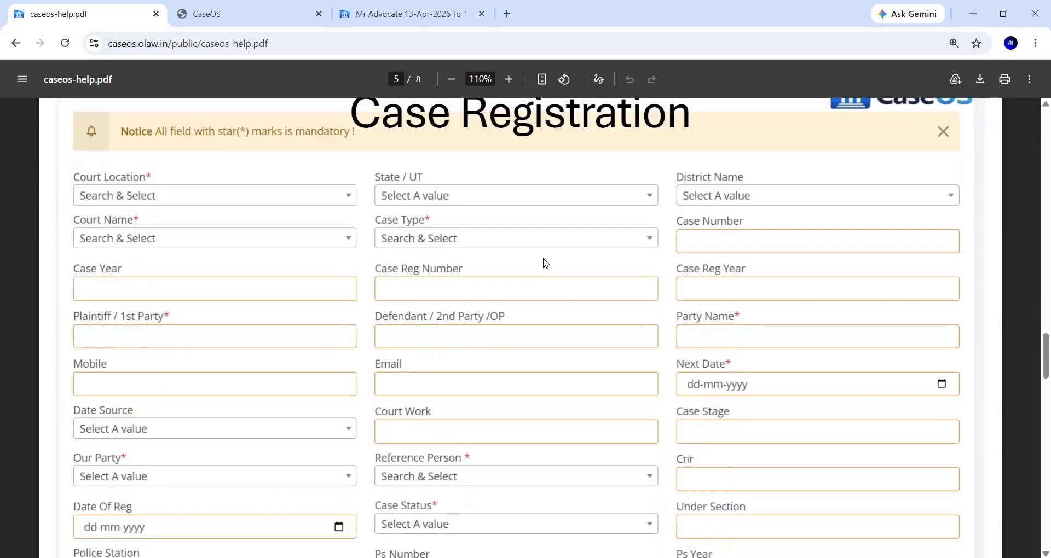
scroll(545, 263, "down", 6)
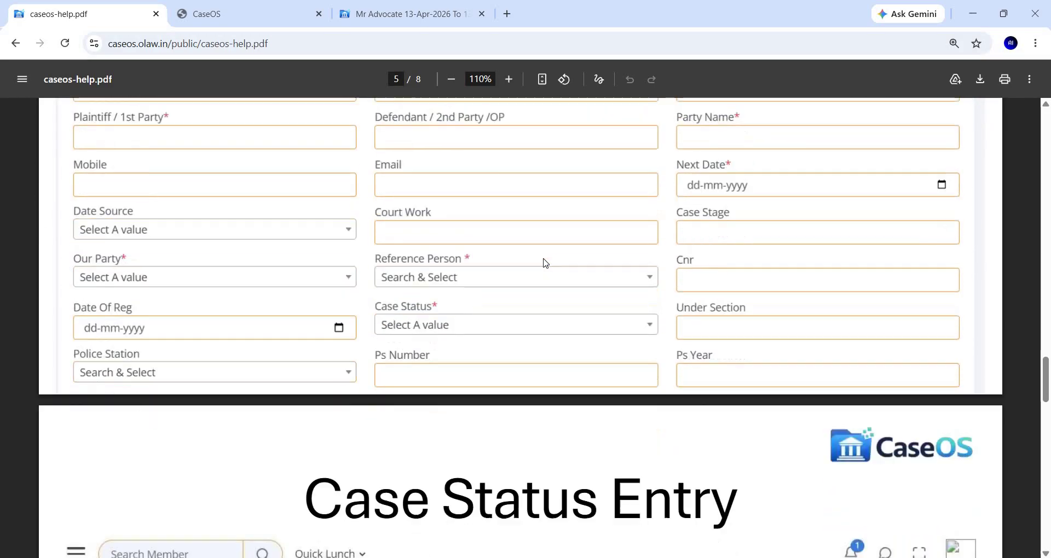
scroll(545, 263, "down", 1)
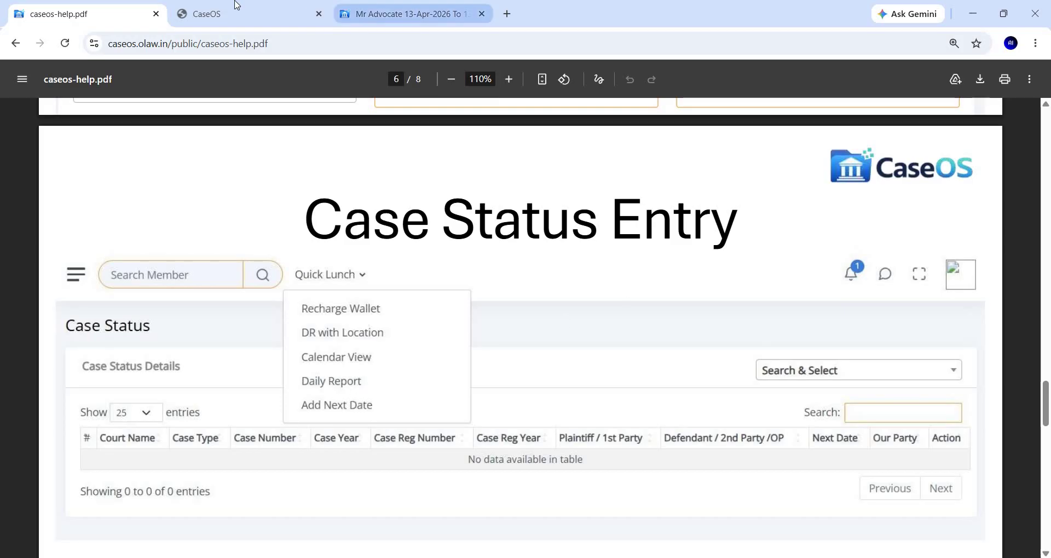
Step: Check the Quick Lunch shortcuts on the CaseOS dashboard and return to the Case Status Entry page of caseos-help.pdf
key("ctrl+Tab")
left_click(477, 81)
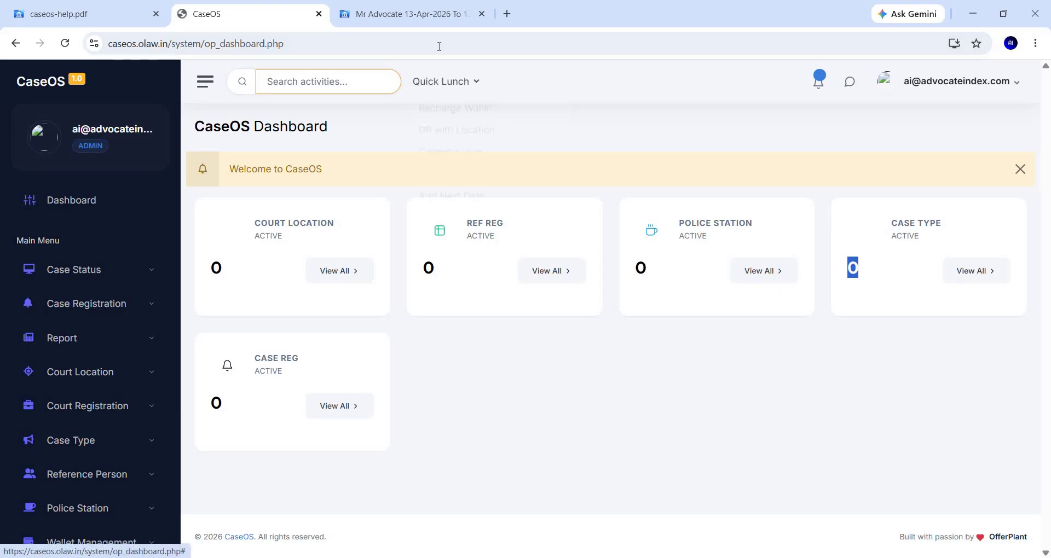
key("ctrl+shift+Tab")
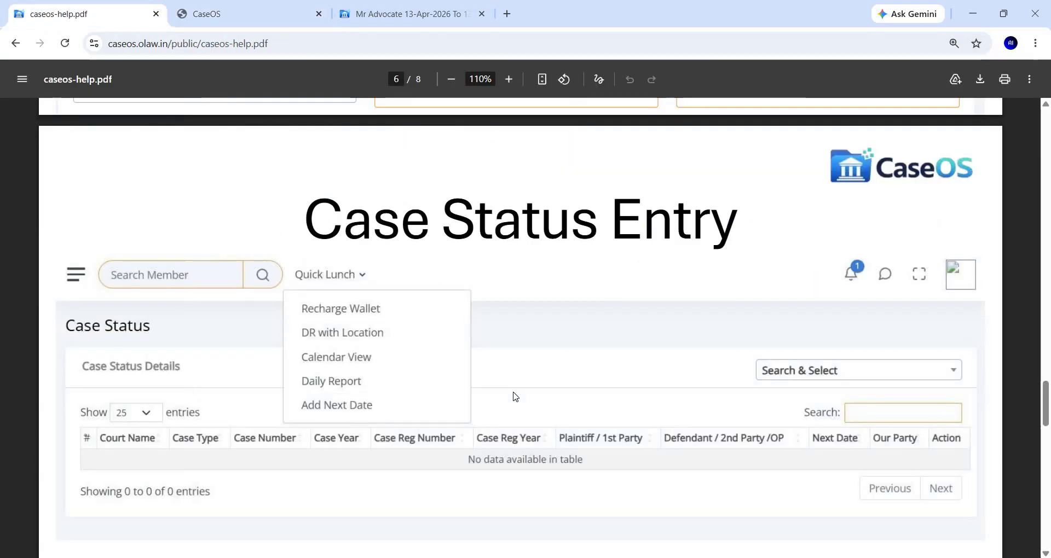
Step: Review the Report Print page of the help PDF and continue to the closing Thank You page
scroll(515, 397, "down", 10)
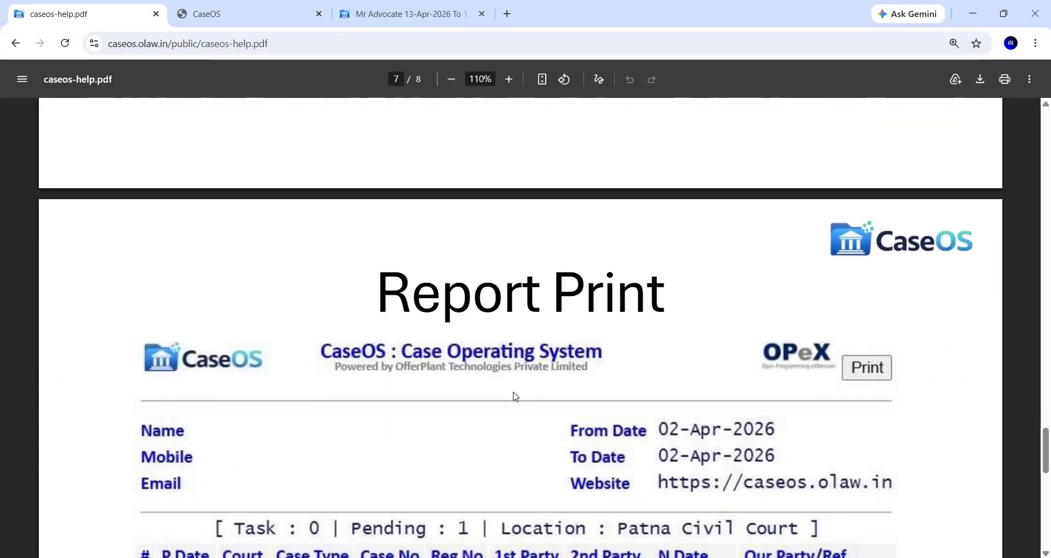
scroll(515, 397, "down", 5)
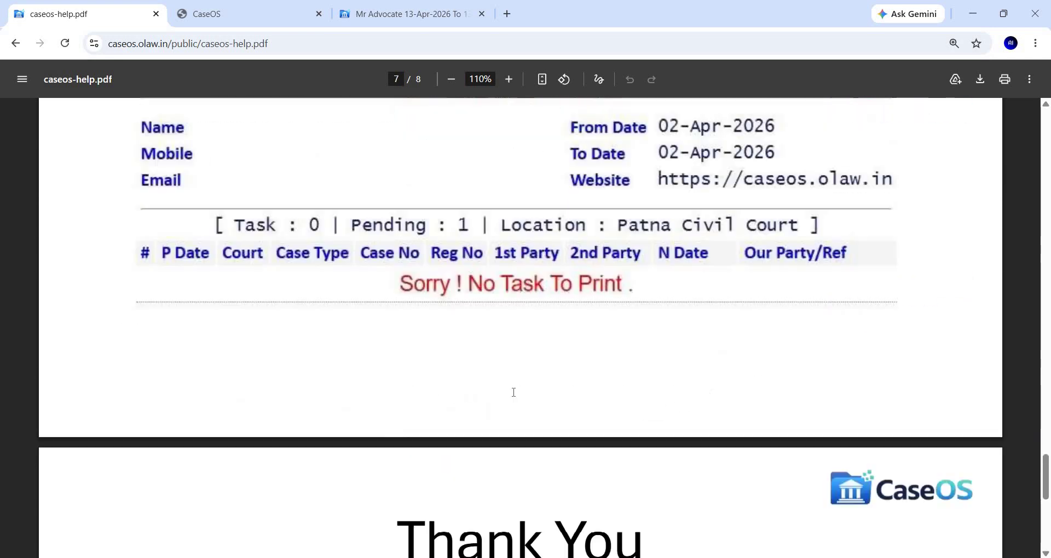
scroll(513, 391, "down", 4)
scroll(513, 392, "up", 6)
scroll(512, 394, "down", 1)
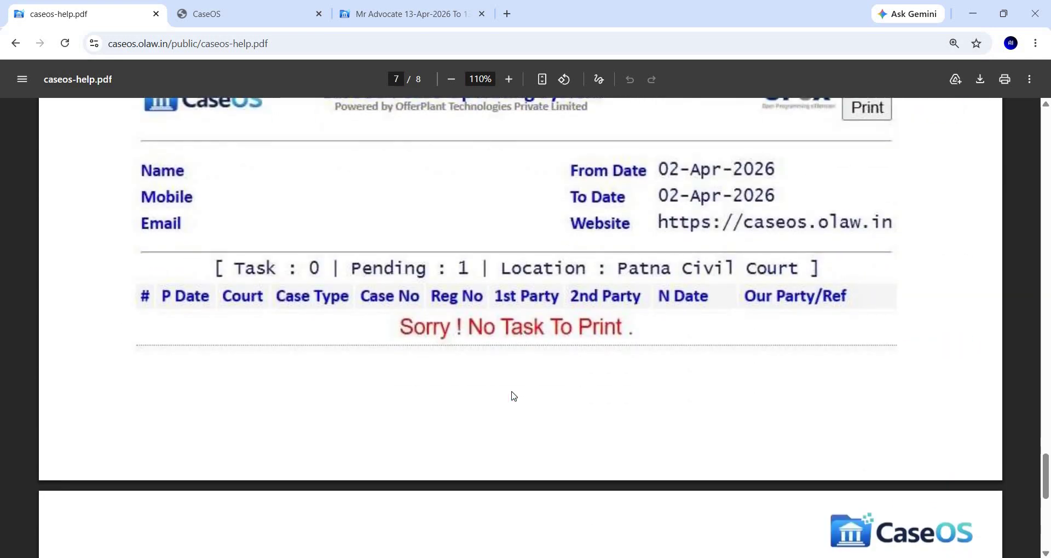
scroll(513, 395, "down", 6)
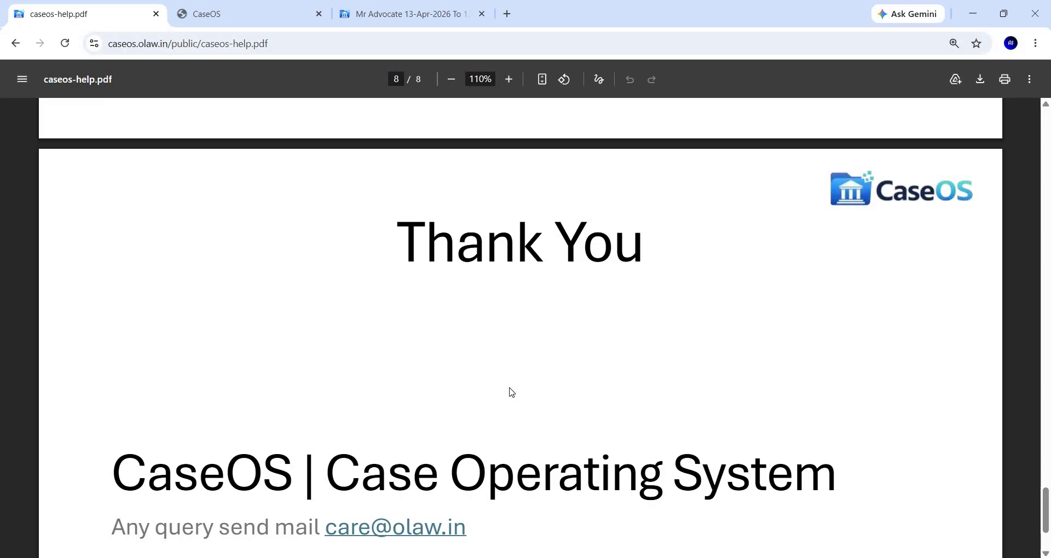
Step: Switch back to the CaseOS dashboard and expand Wallet Management to view its recharge and statement options
left_click(275, 5)
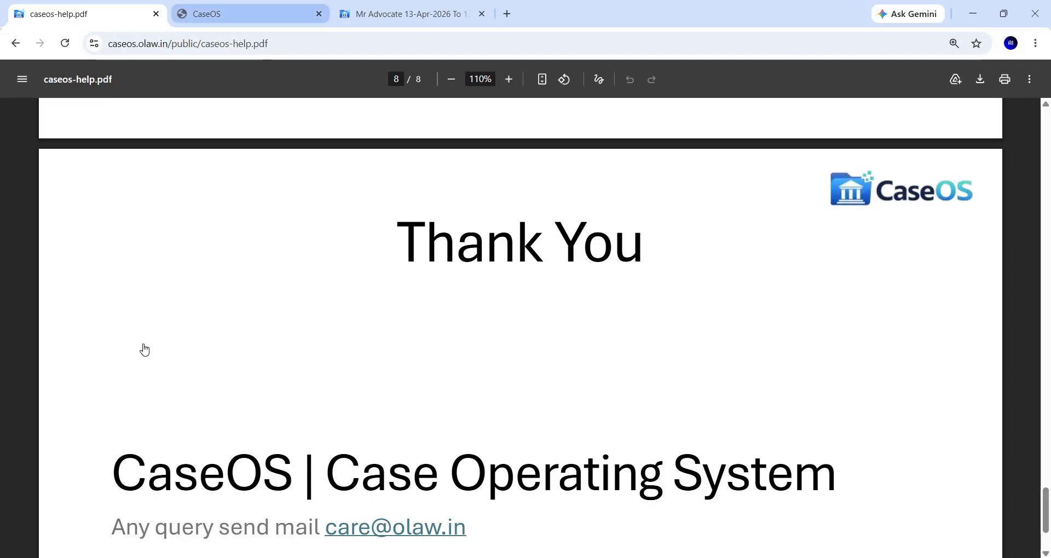
scroll(131, 407, "down", 3)
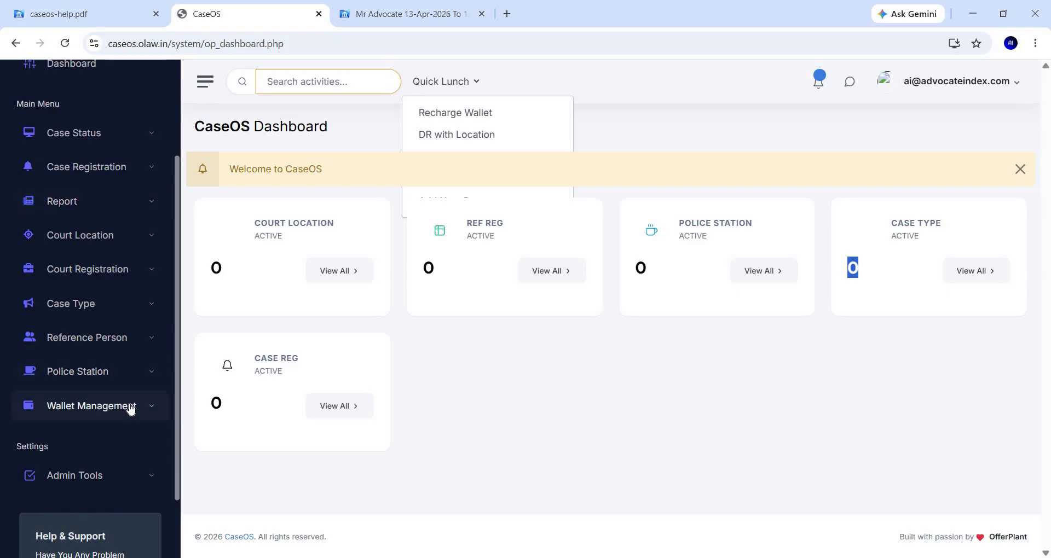
left_click(131, 407)
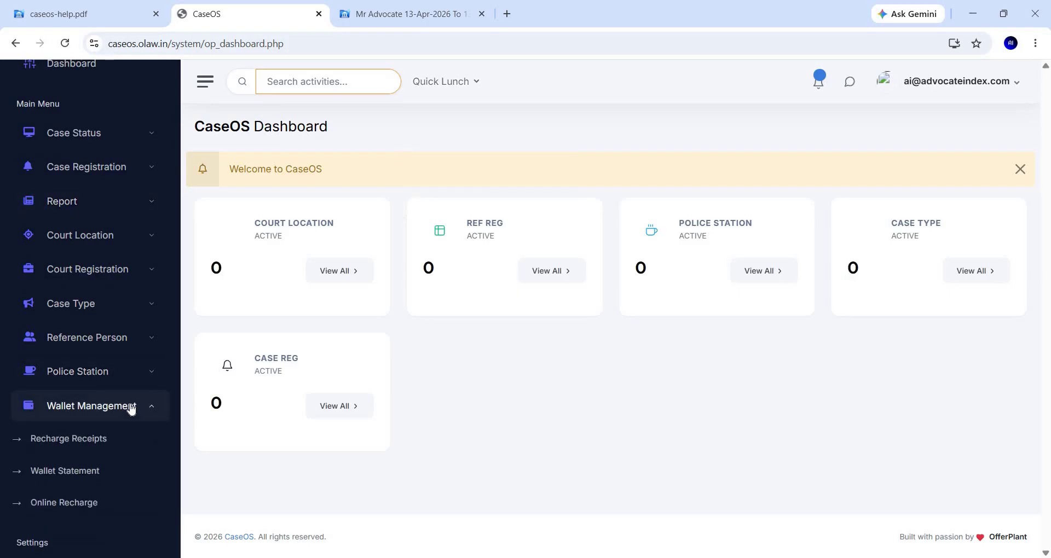
scroll(109, 304, "up", 5)
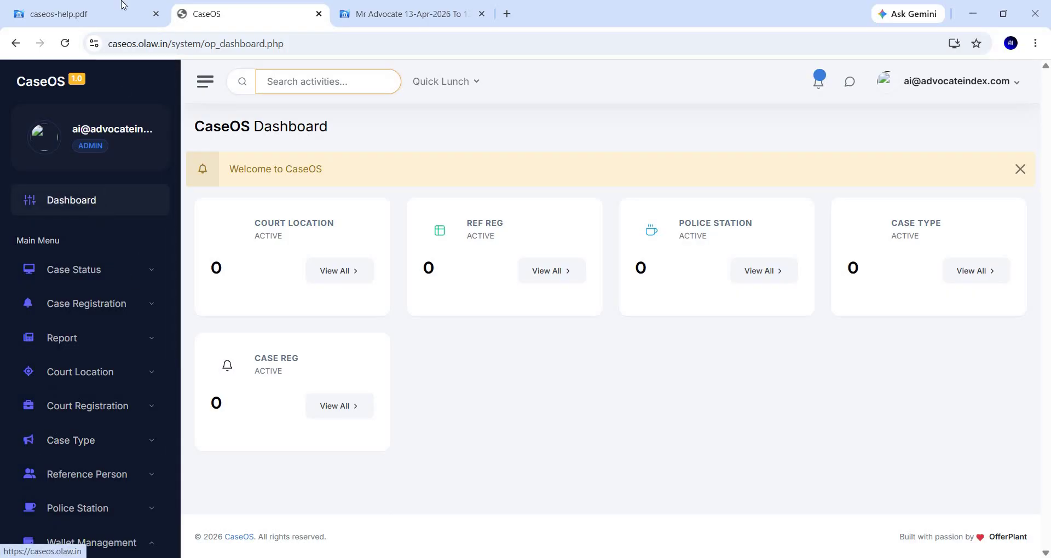
Step: Return to caseos-help.pdf and view the support contact on its closing page
key("ctrl+shift+Tab")
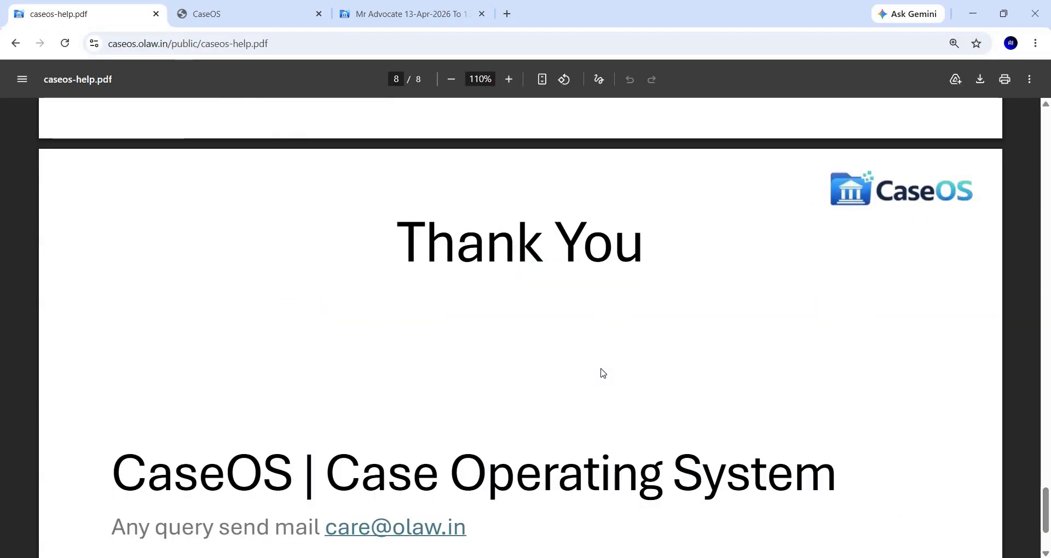
scroll(603, 373, "down", 2)
scroll(603, 373, "up", 1)
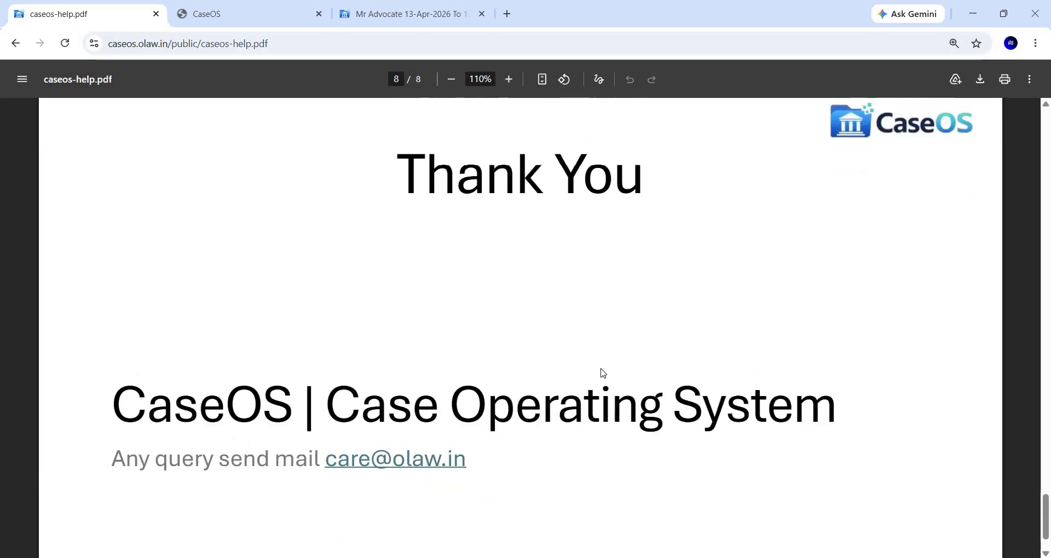